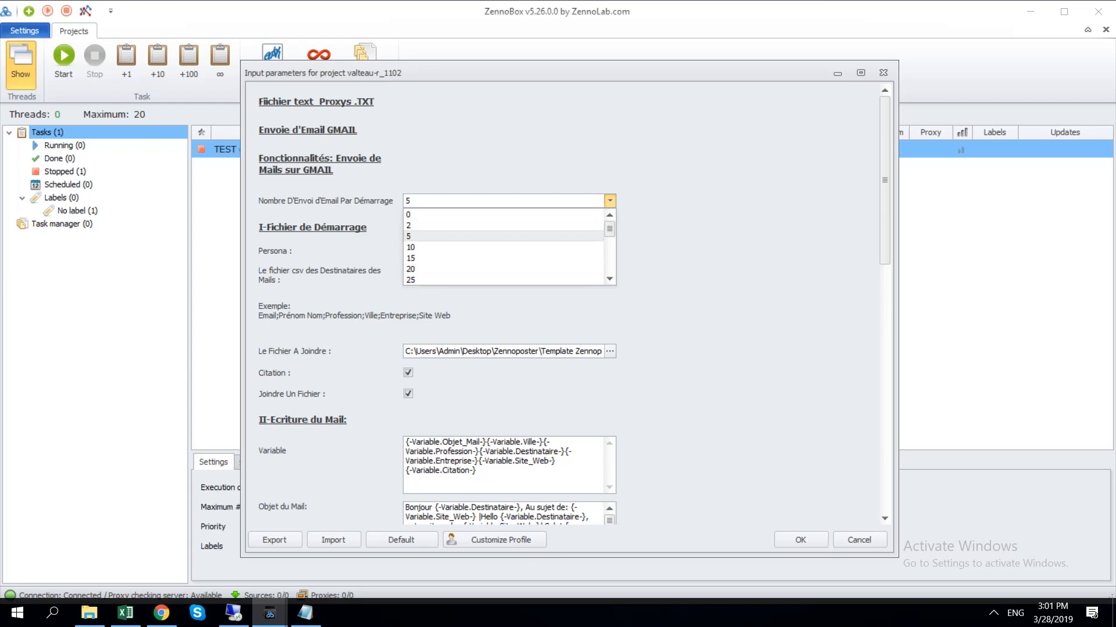
Set the Persona input file to persona.txt from the Desktop folder.
{"action": "key", "text": "Escape"}
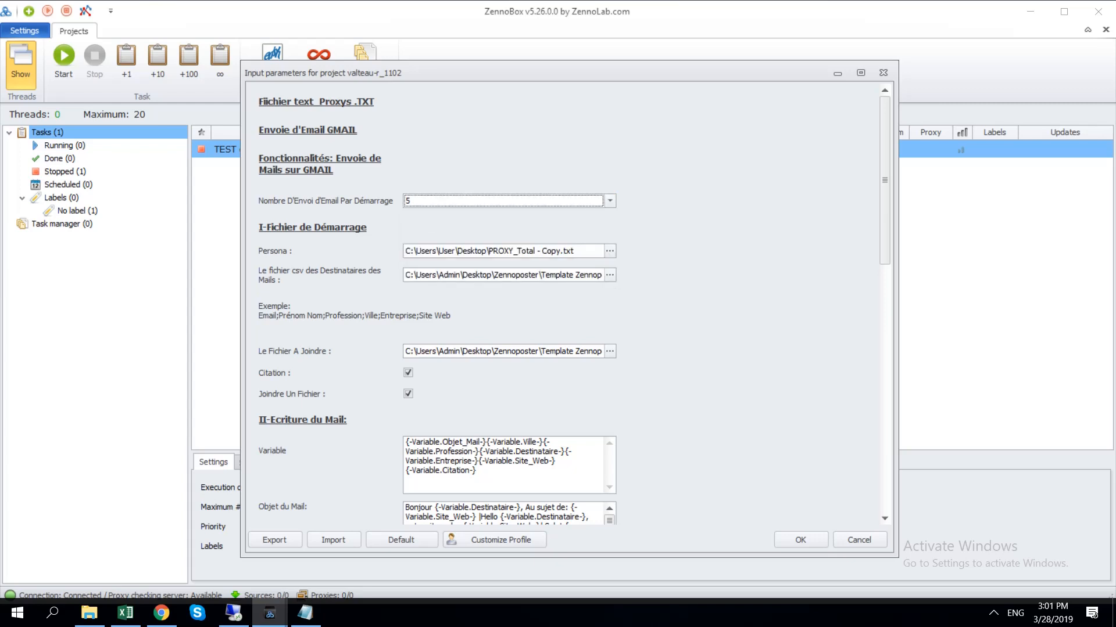
{"action": "left_click_drag", "start_coordinate": [439, 251], "coordinate": [529, 251]}
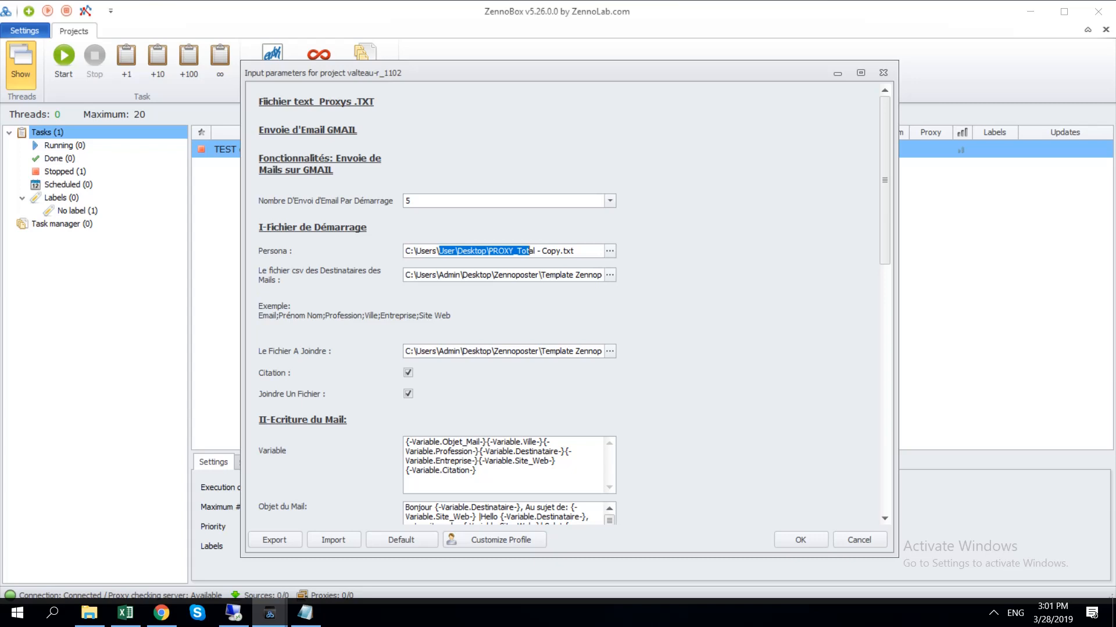
{"action": "left_click_drag", "start_coordinate": [530, 251], "coordinate": [574, 251]}
{"action": "left_click", "coordinate": [609, 251]}
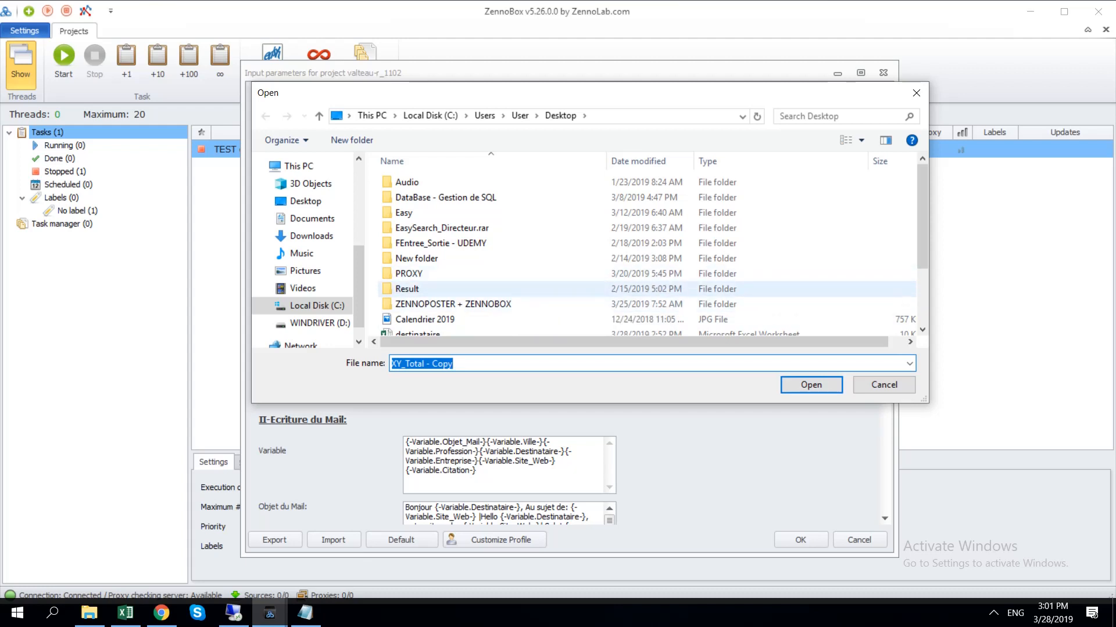
{"action": "scroll", "coordinate": [465, 300], "scroll_direction": "down", "scroll_amount": 2}
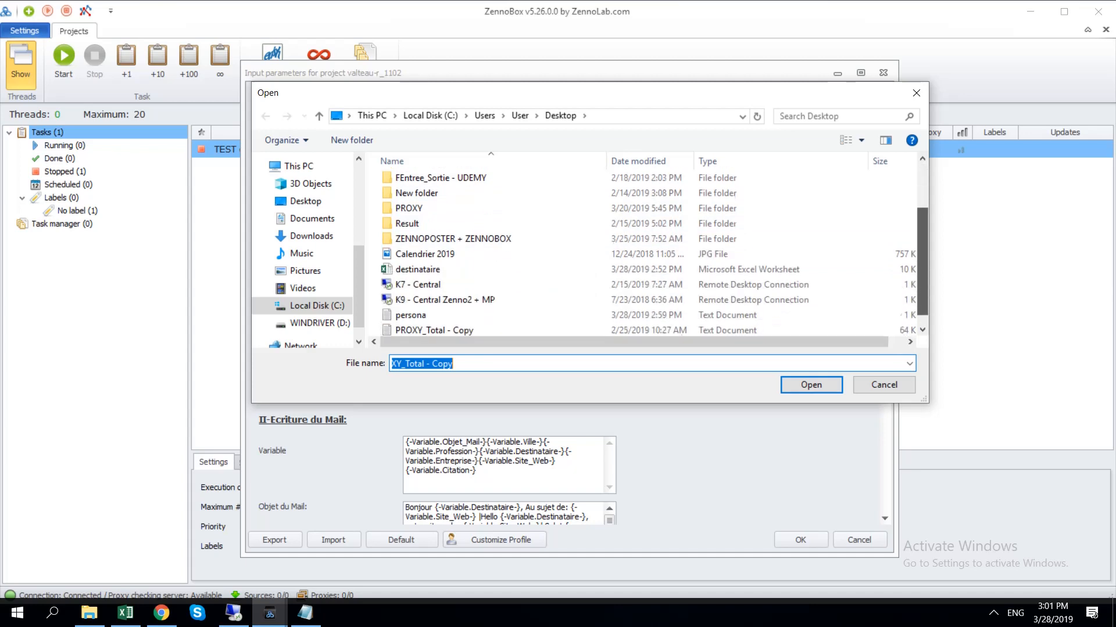
{"action": "double_click", "coordinate": [411, 297]}
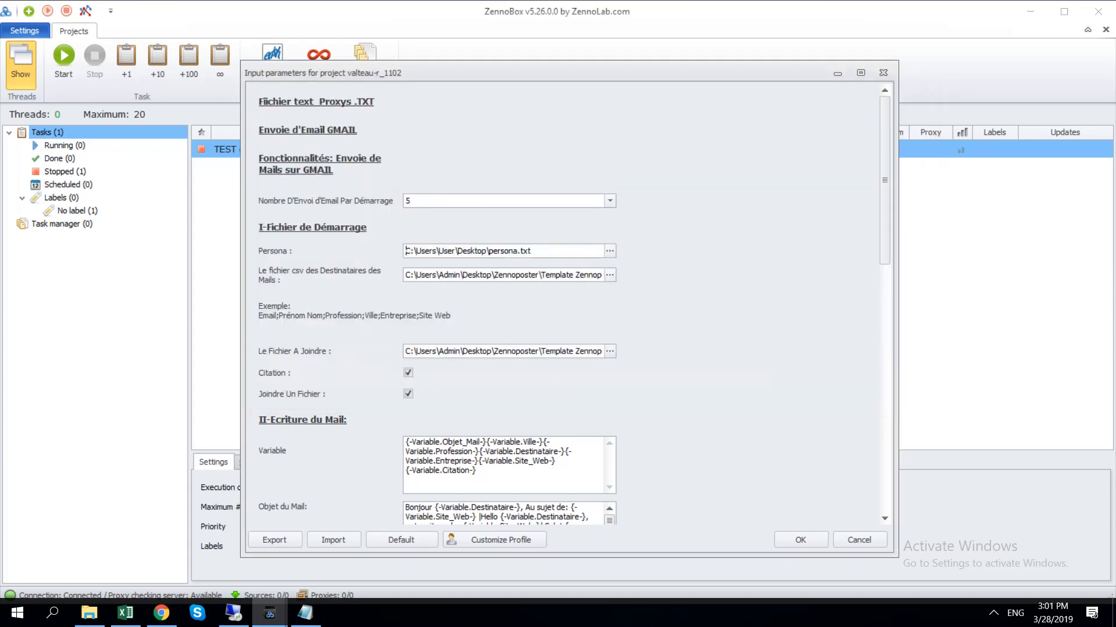
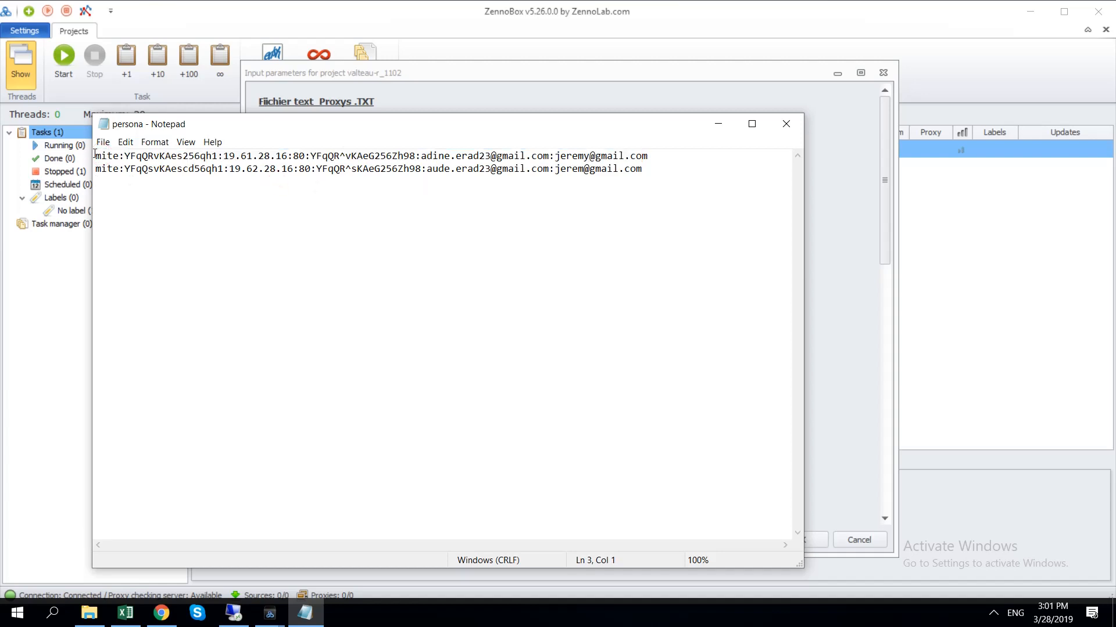
In Notepad, examine the first record of the persona file field by field, including its proxy, password and e-mail fields.
{"action": "left_click_drag", "start_coordinate": [96, 155], "coordinate": [417, 157]}
{"action": "left_click", "coordinate": [107, 157]}
{"action": "left_click", "coordinate": [114, 156]}
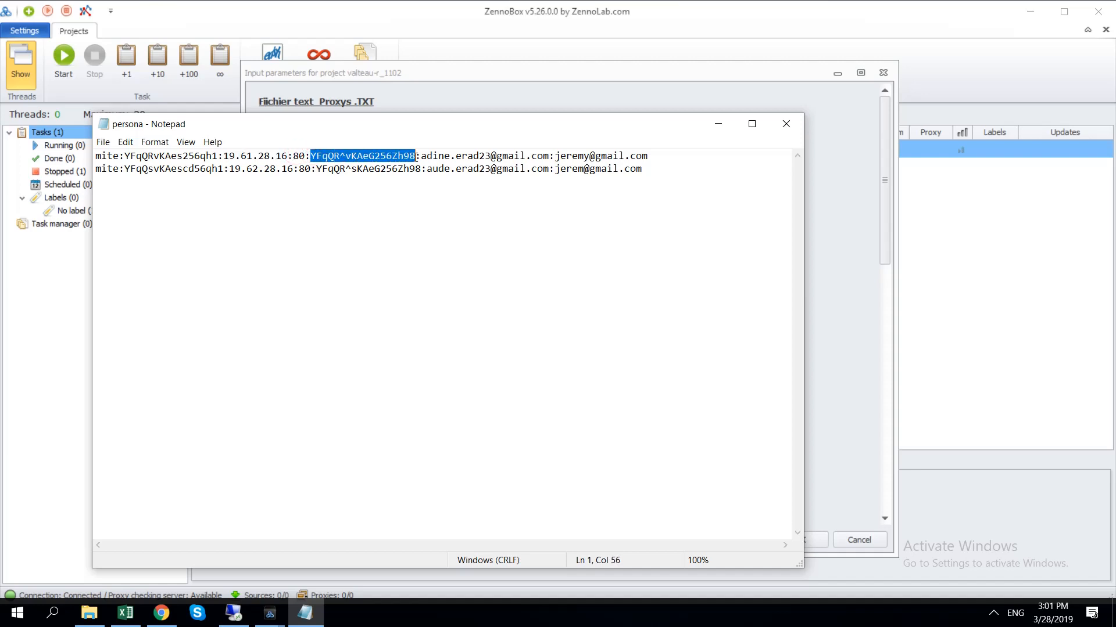
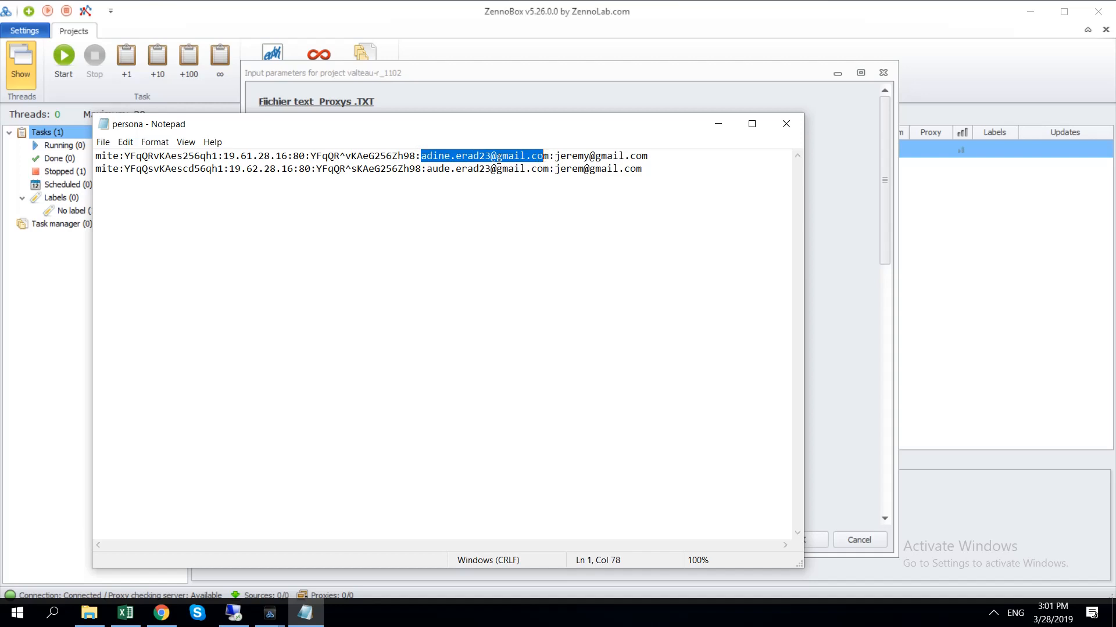
{"action": "left_click", "coordinate": [478, 156]}
{"action": "left_click_drag", "start_coordinate": [468, 156], "coordinate": [493, 156]}
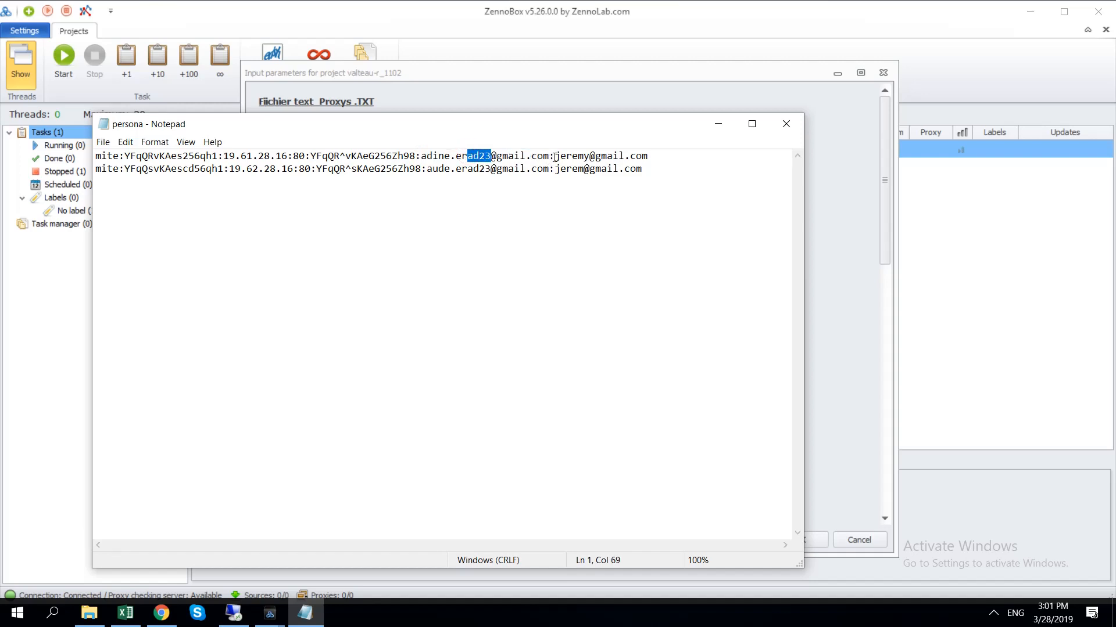
{"action": "double_click", "coordinate": [584, 156]}
{"action": "left_click_drag", "start_coordinate": [584, 157], "coordinate": [657, 156]}
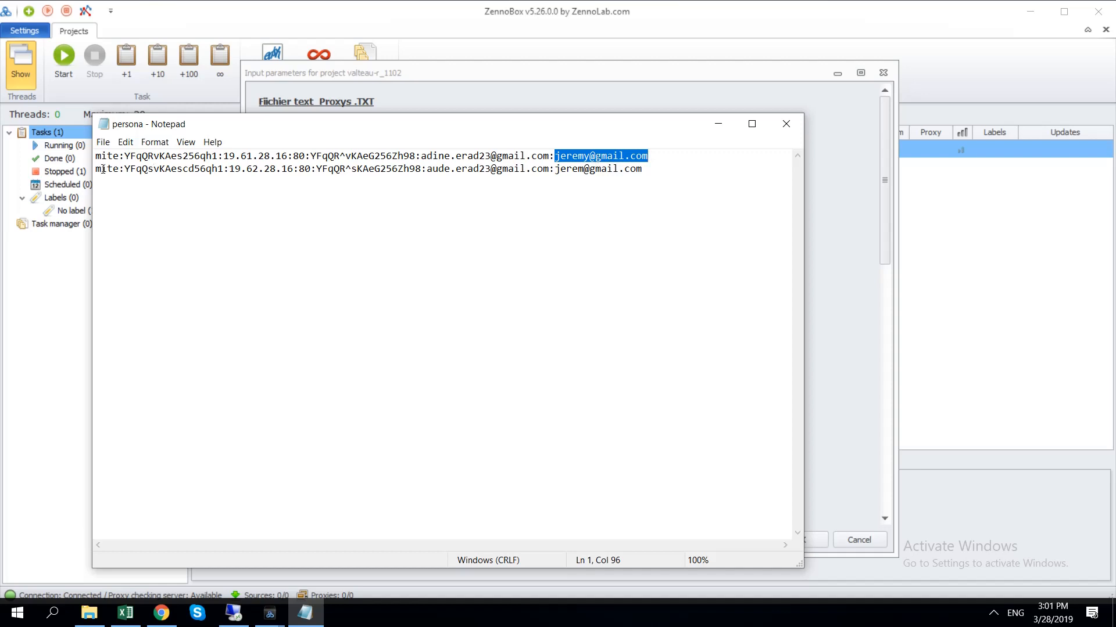
Examine the colon separators between the fields of the second persona record, and close the file.
{"action": "left_click_drag", "start_coordinate": [100, 169], "coordinate": [285, 169]}
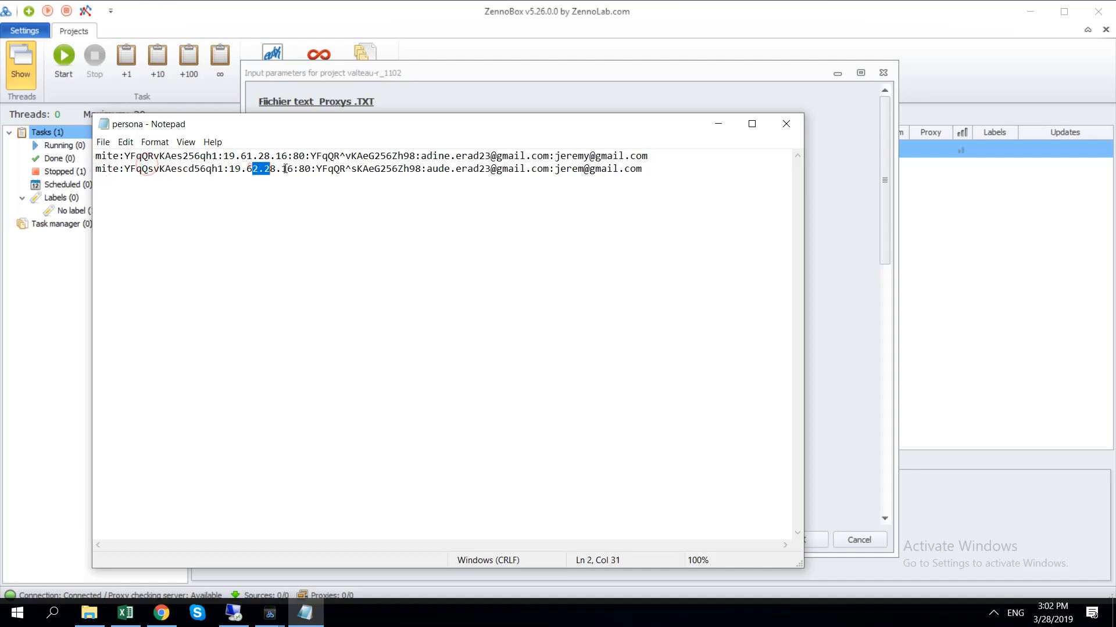
{"action": "left_click", "coordinate": [660, 156]}
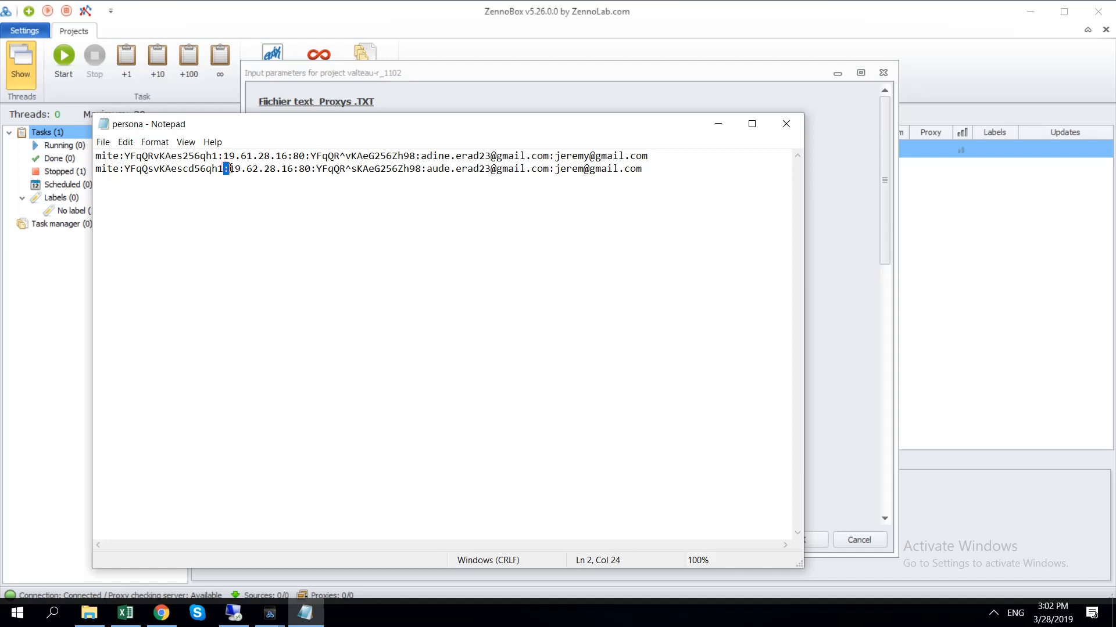
{"action": "double_click", "coordinate": [313, 169]}
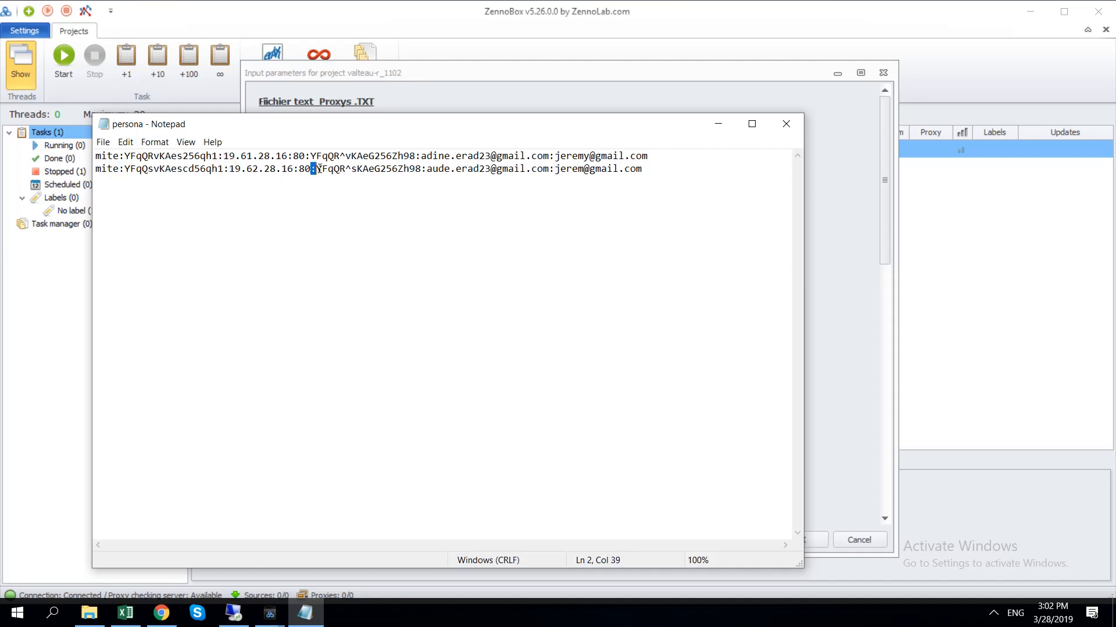
{"action": "double_click", "coordinate": [423, 170]}
{"action": "left_click_drag", "start_coordinate": [550, 169], "coordinate": [562, 169]}
{"action": "left_click", "coordinate": [553, 169]}
{"action": "left_click", "coordinate": [794, 125]}
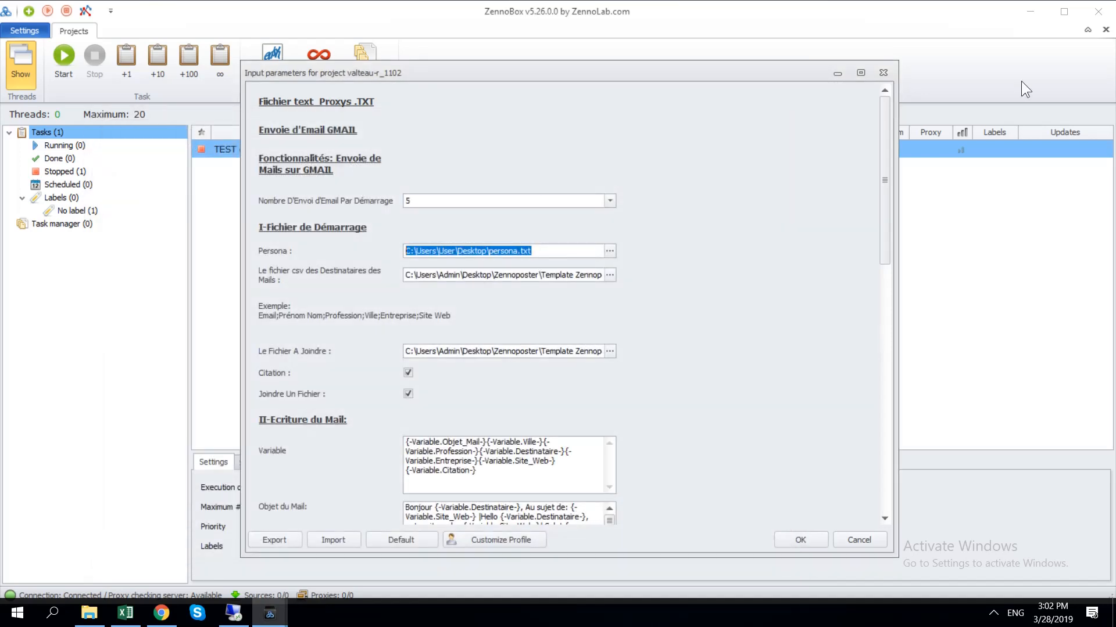
Confirm the project's input parameters in ZennoBox and minimize it to show the desktop.
{"action": "left_click", "coordinate": [812, 542]}
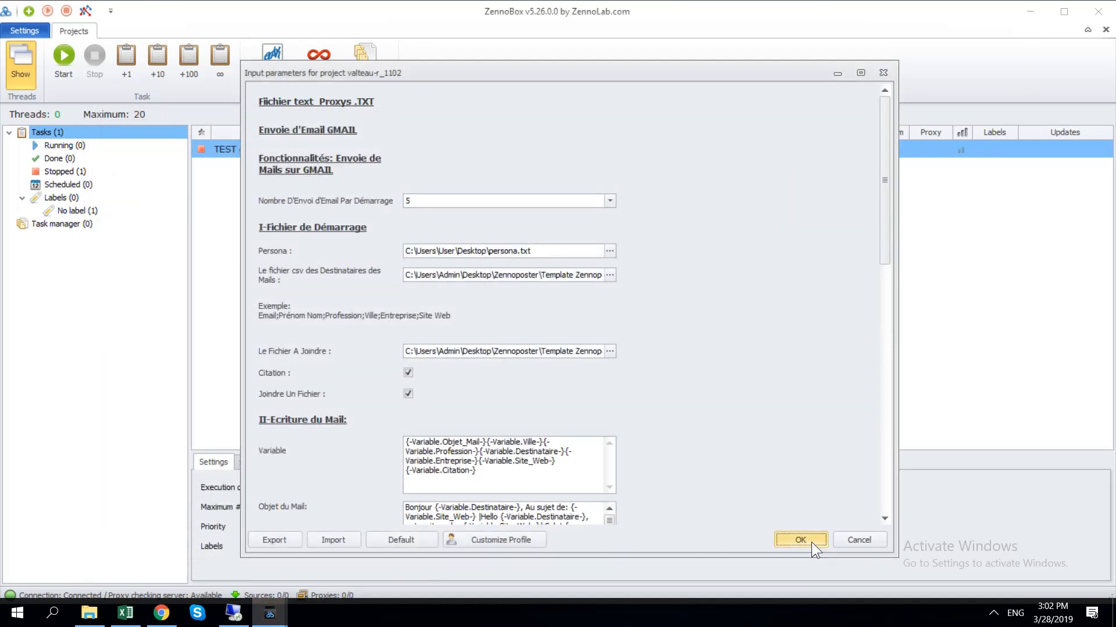
{"action": "left_click", "coordinate": [1023, 16]}
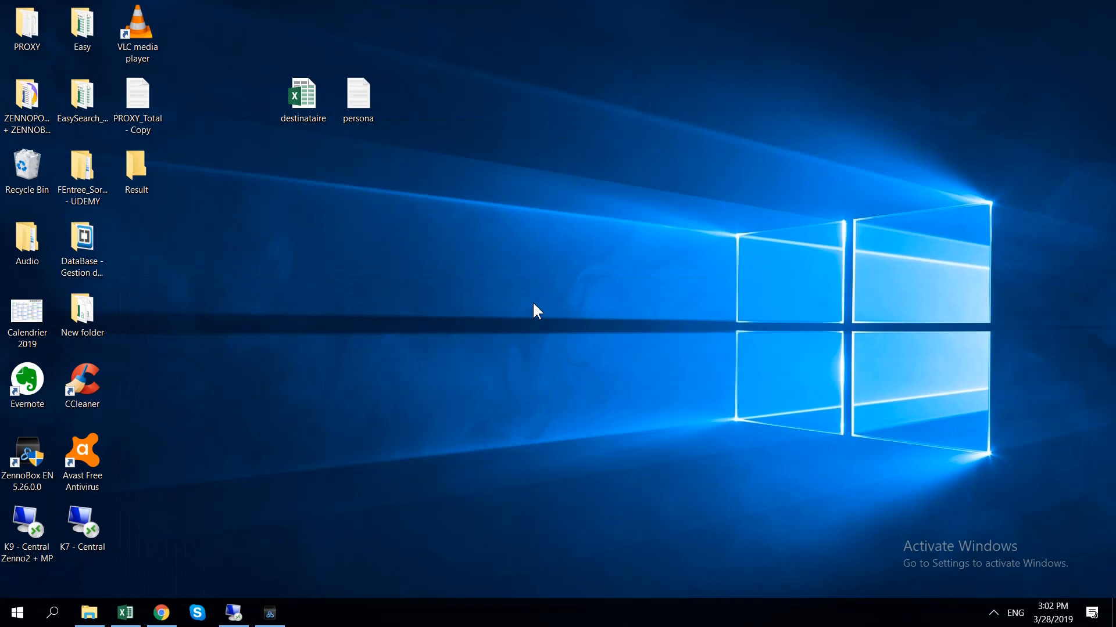
Create a new text document on the desktop and name it persona.
{"action": "right_click", "coordinate": [389, 301]}
{"action": "left_click", "coordinate": [554, 452]}
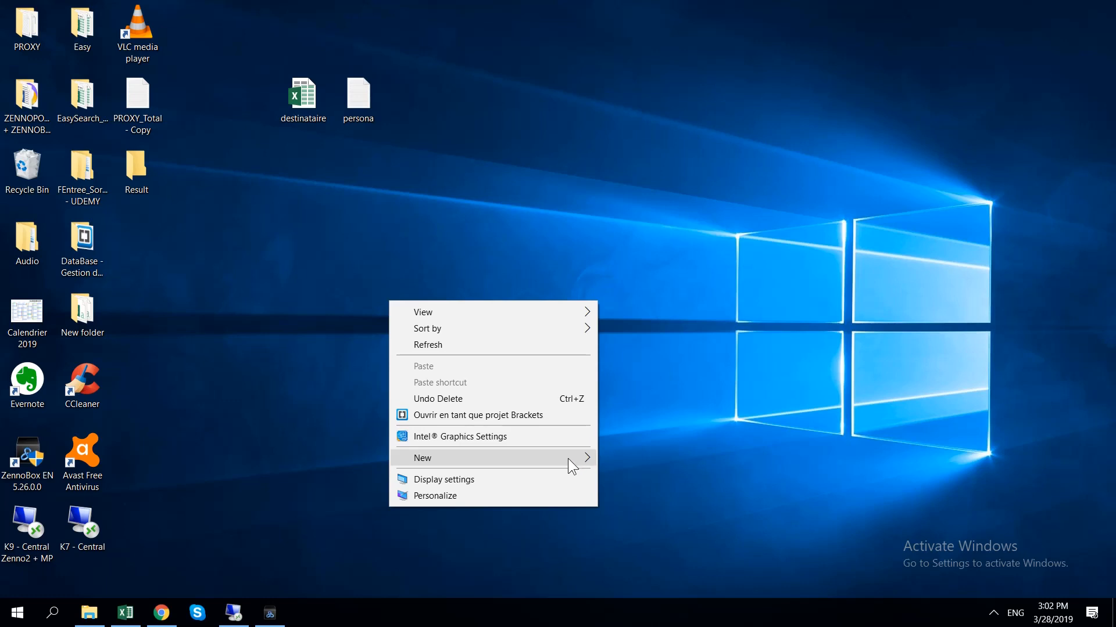
{"action": "mouse_move", "coordinate": [569, 463]}
{"action": "left_click", "coordinate": [628, 409]}
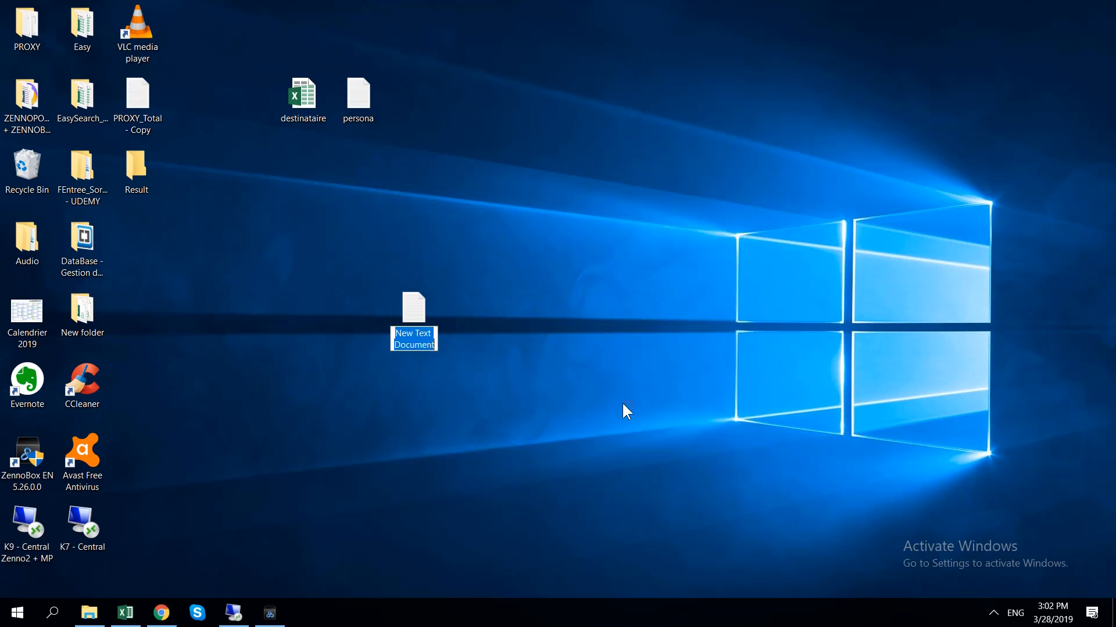
{"action": "type", "text": "persona"}
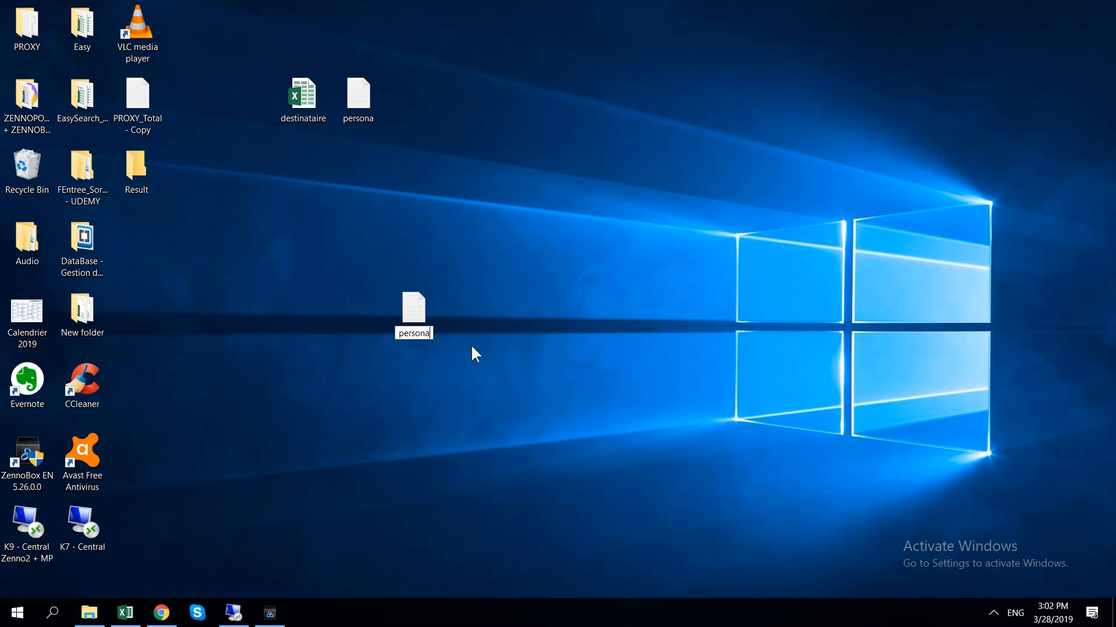
{"action": "key", "text": "Return"}
{"action": "left_click", "coordinate": [588, 334]}
Open the newly created persona text document to check it, close it and delete it from the desktop.
{"action": "double_click", "coordinate": [408, 310]}
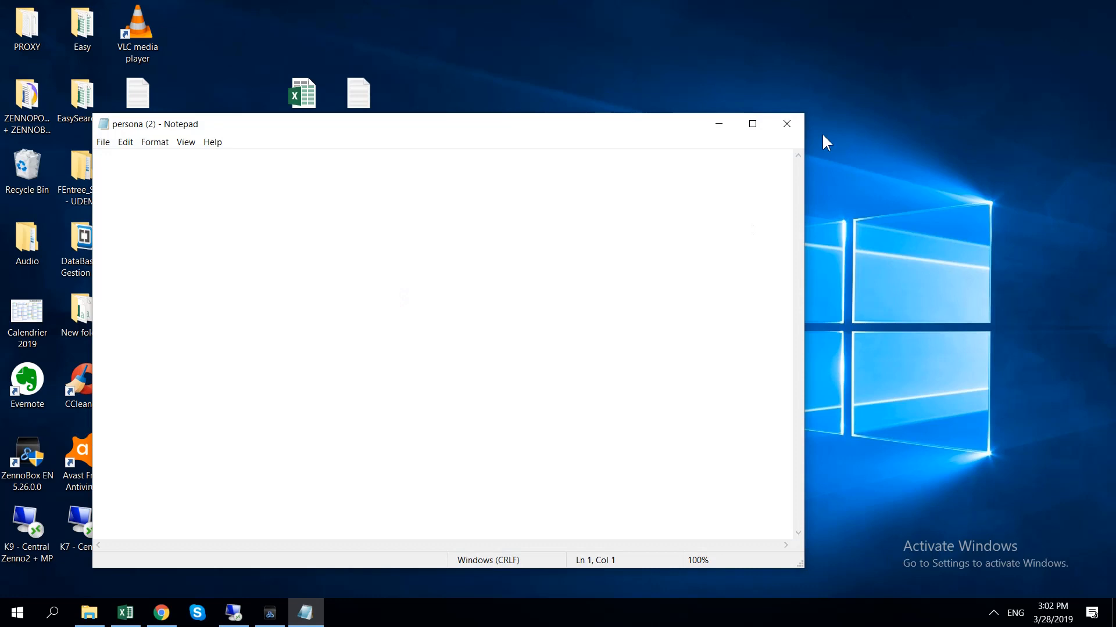
{"action": "left_click", "coordinate": [787, 124]}
{"action": "left_click", "coordinate": [427, 307]}
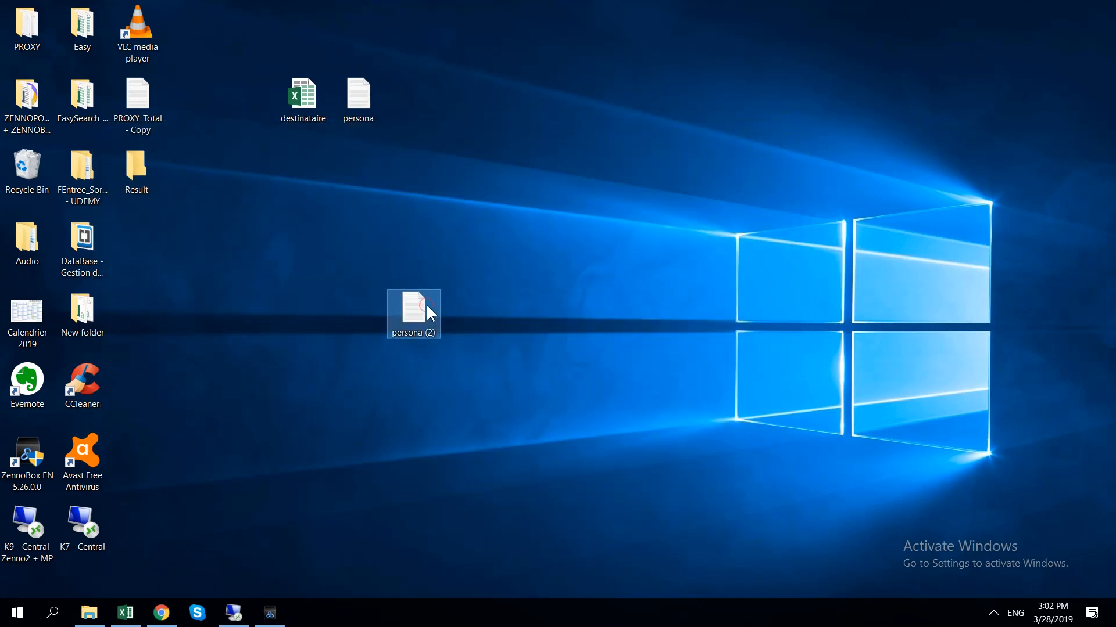
{"action": "key", "text": "Delete"}
Switch back to ZennoBox and reopen the input parameters of the TEST de TEMPLATE task to check the Persona path.
{"action": "left_click", "coordinate": [269, 613]}
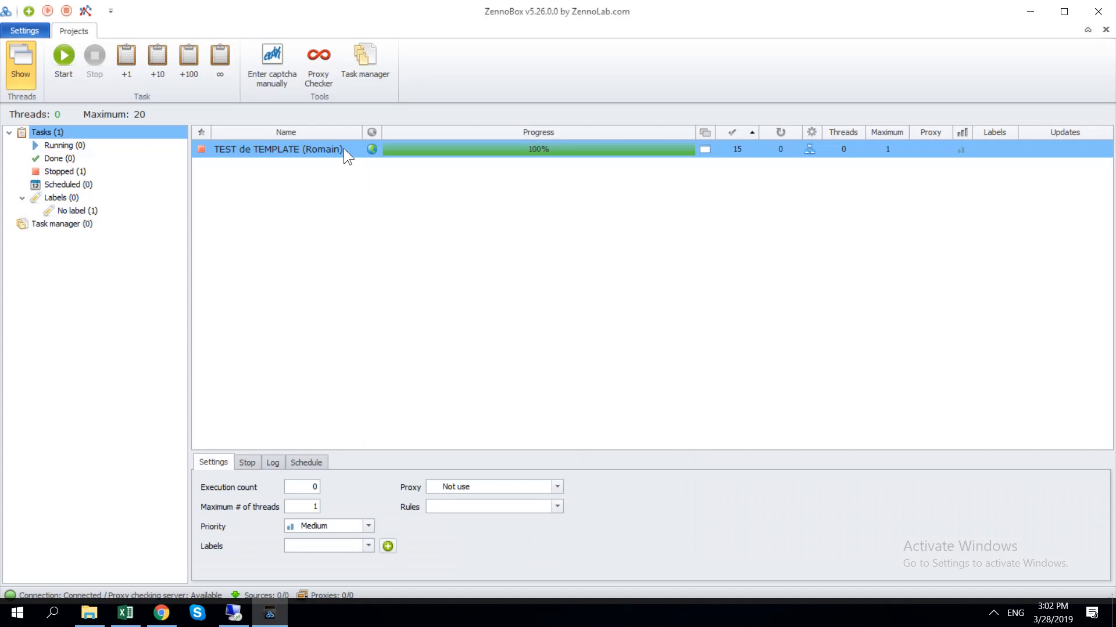
{"action": "double_click", "coordinate": [343, 148]}
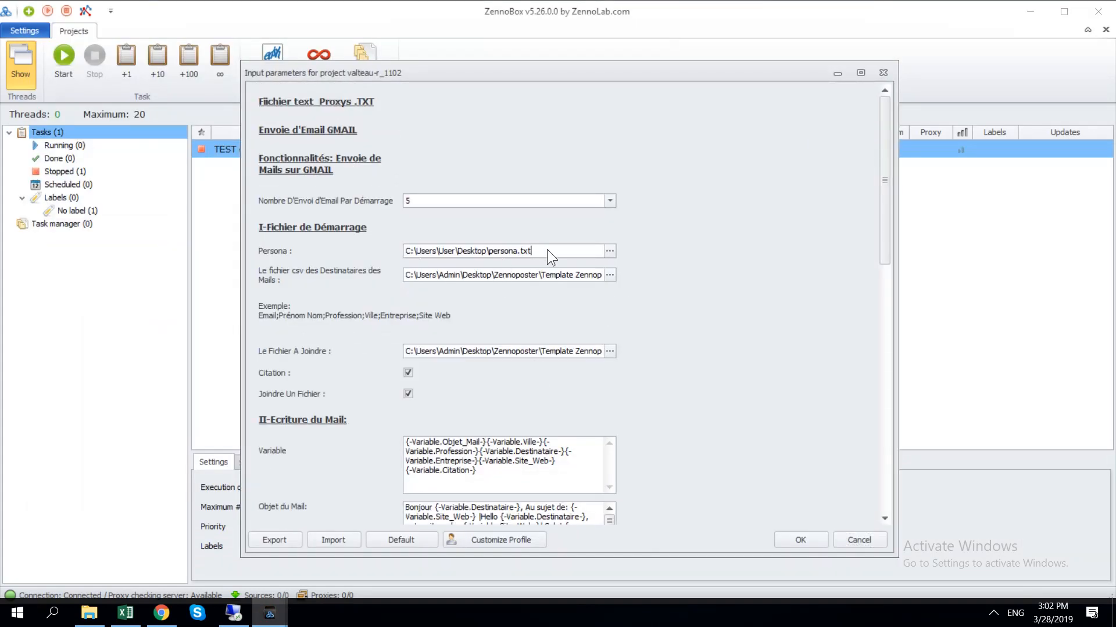
{"action": "left_click_drag", "start_coordinate": [546, 249], "coordinate": [399, 253]}
Set the recipients file for the e-mails to destinataire from the Desktop folder and confirm the parameters.
{"action": "left_click_drag", "start_coordinate": [472, 278], "coordinate": [510, 274]}
{"action": "left_click_drag", "start_coordinate": [473, 275], "coordinate": [566, 277]}
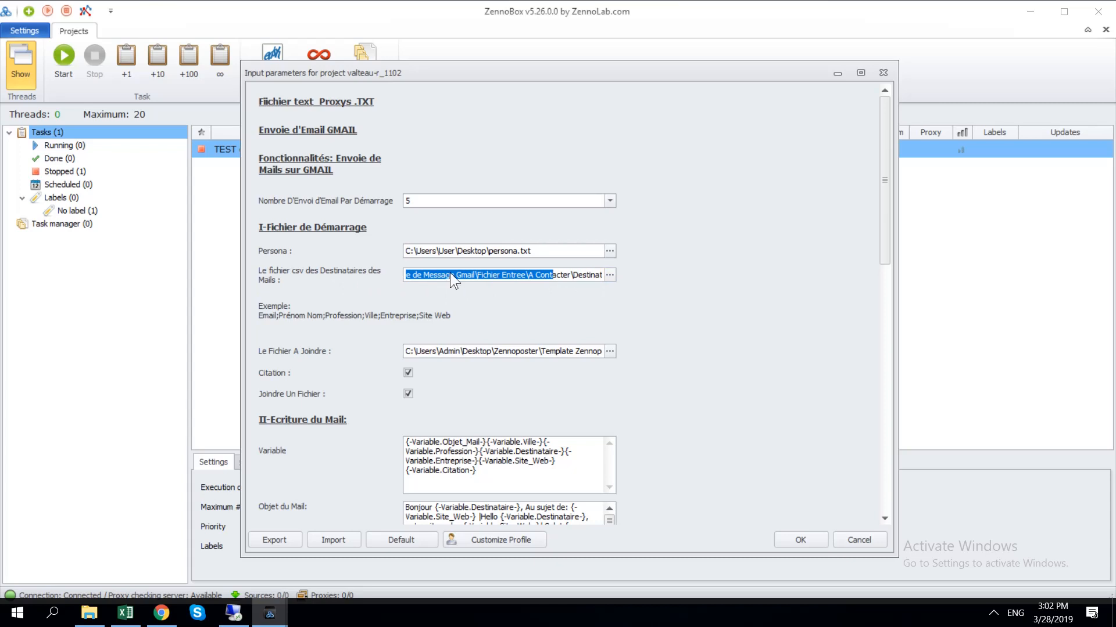
{"action": "left_click_drag", "start_coordinate": [450, 273], "coordinate": [622, 271]}
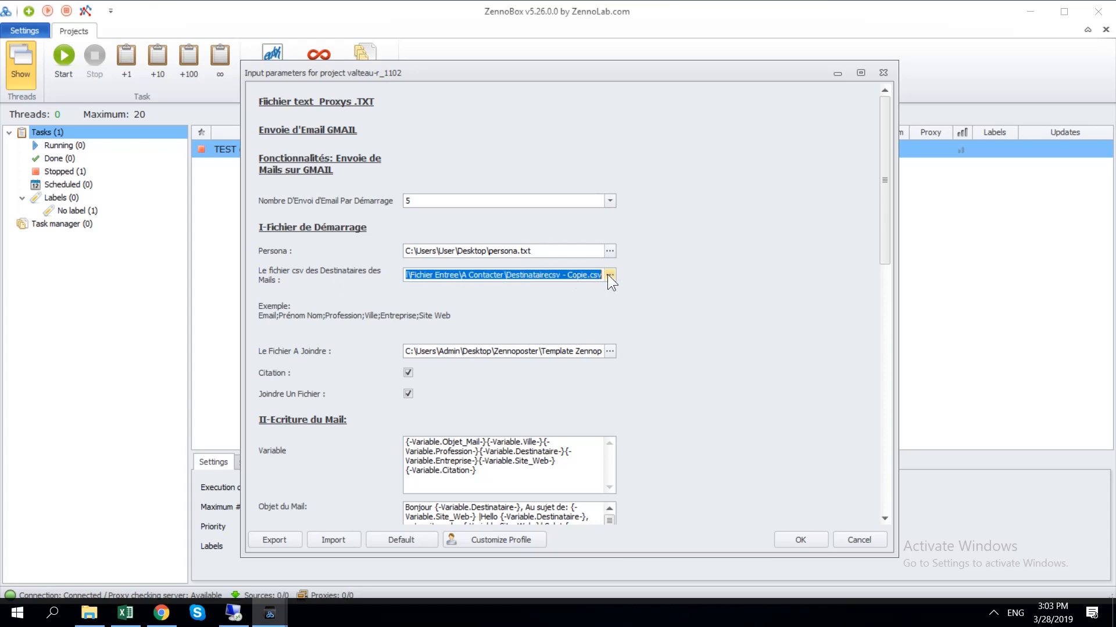
{"action": "left_click", "coordinate": [609, 275]}
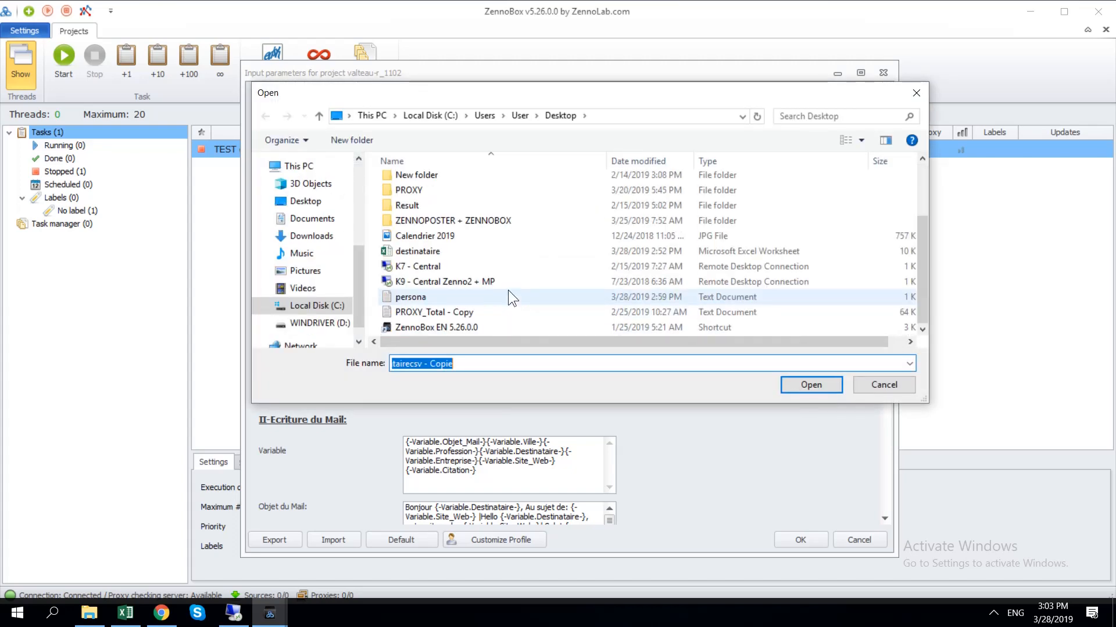
{"action": "double_click", "coordinate": [417, 251]}
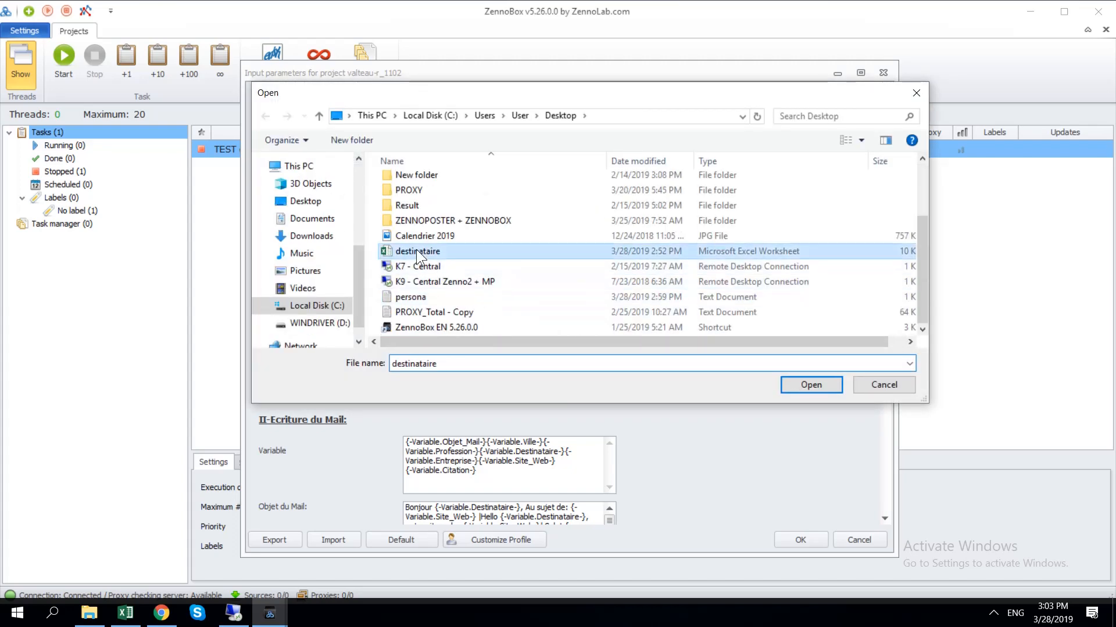
{"action": "left_click", "coordinate": [799, 540]}
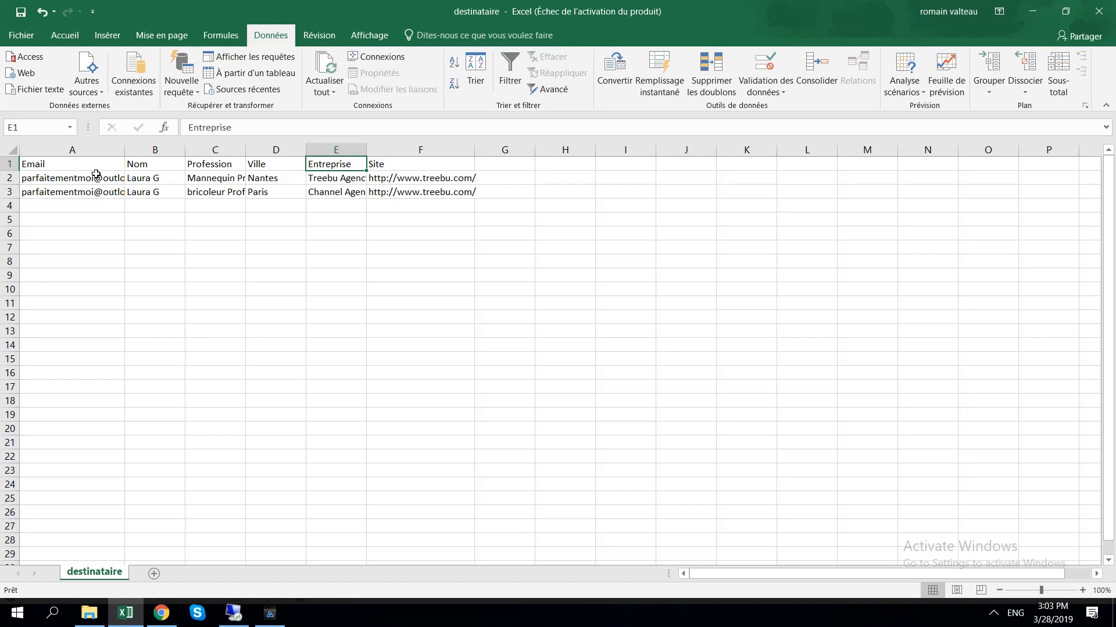
In Excel, widen the Entreprise and Email columns of the destinataire sheet and check the headers from Email to Site.
{"action": "left_click_drag", "start_coordinate": [366, 152], "coordinate": [451, 151]}
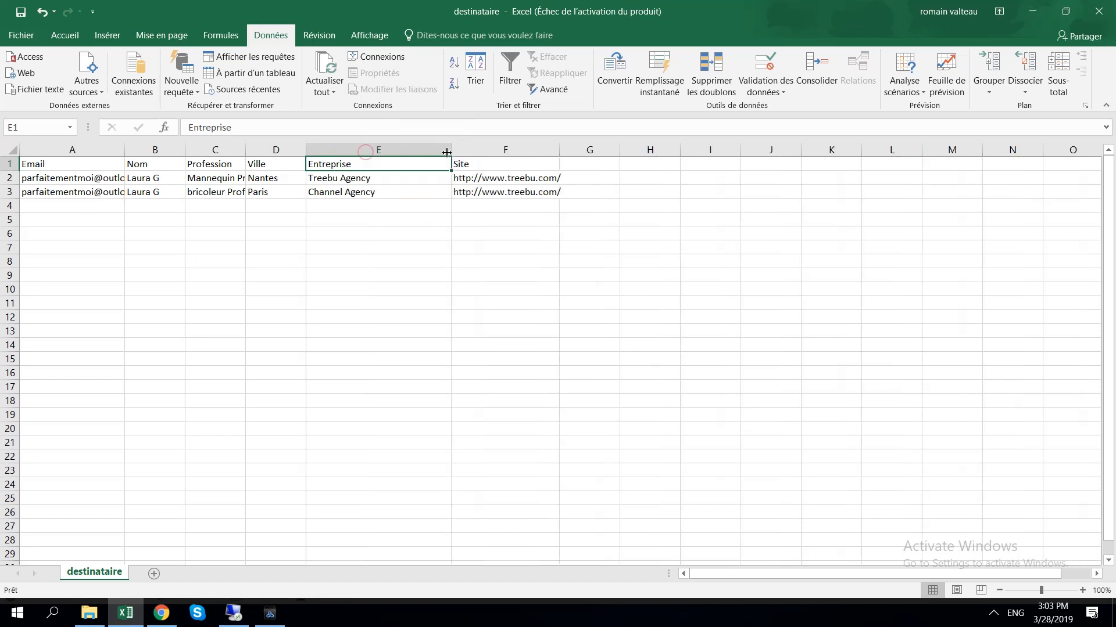
{"action": "left_click", "coordinate": [12, 165]}
{"action": "left_click", "coordinate": [100, 166]}
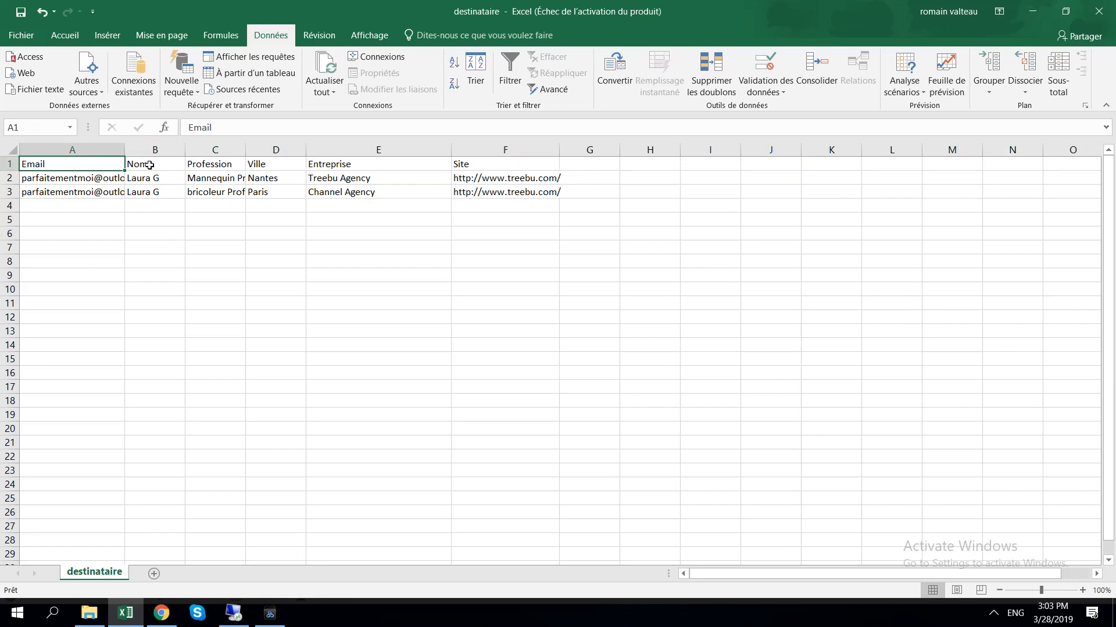
{"action": "left_click_drag", "start_coordinate": [149, 165], "coordinate": [488, 160]}
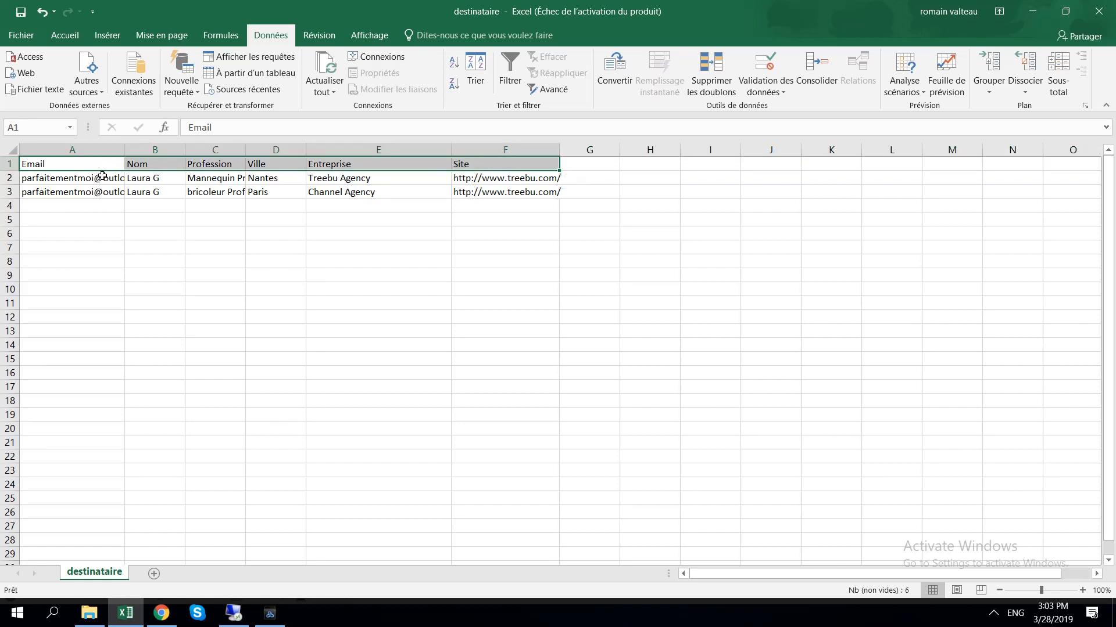
{"action": "left_click", "coordinate": [46, 179]}
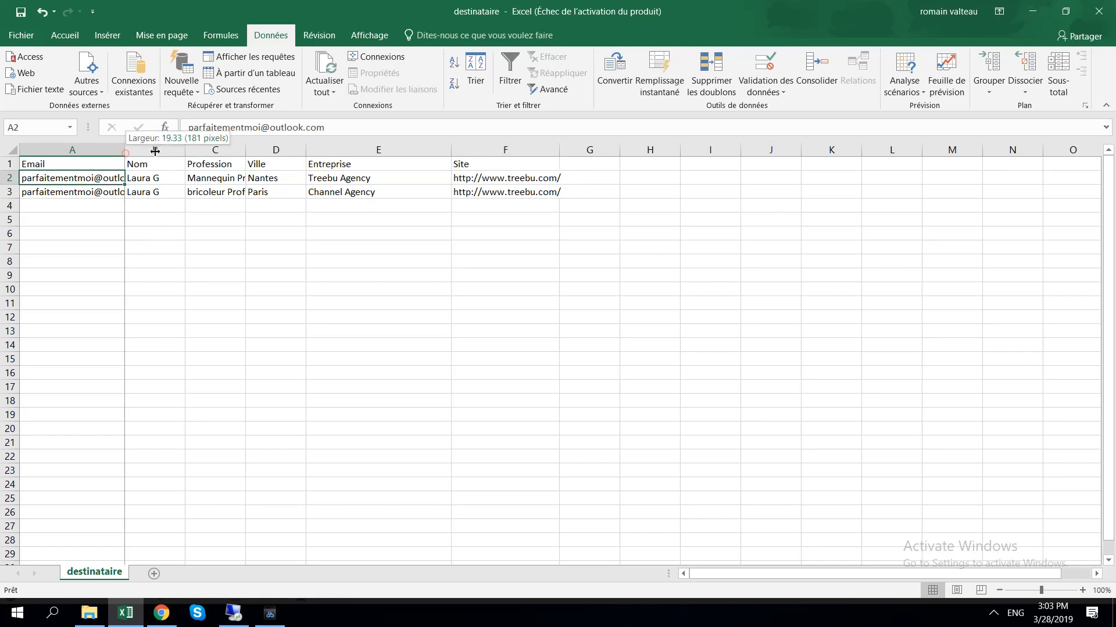
{"action": "double_click", "coordinate": [126, 155]}
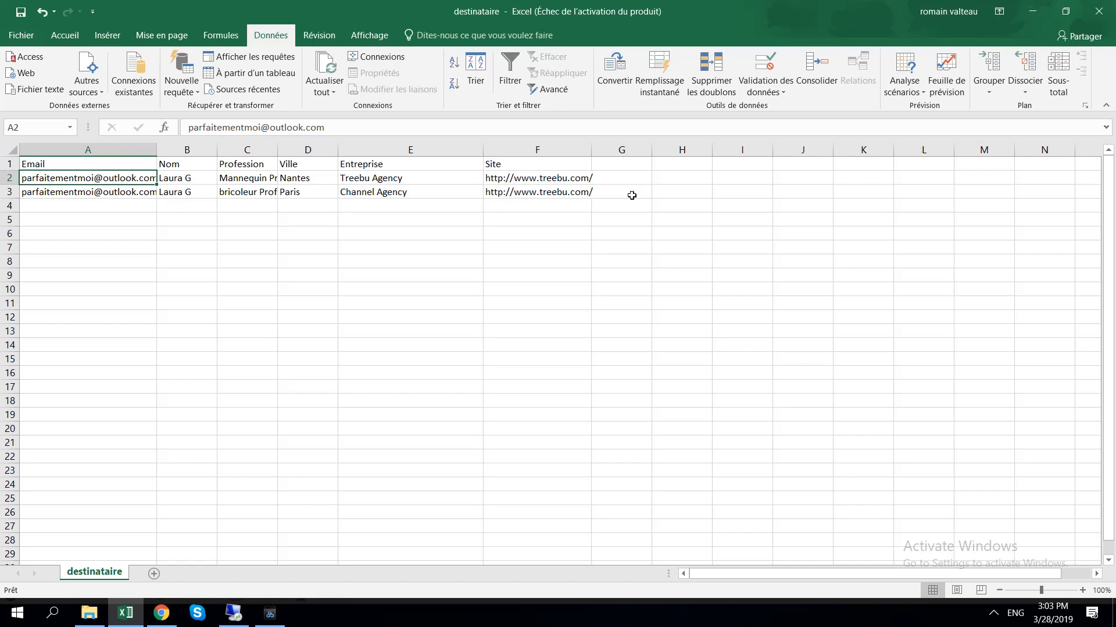
Look over the destinataire sheet, close the workbook and save its changes.
{"action": "scroll", "coordinate": [99, 224], "scroll_direction": "down", "scroll_amount": 6}
{"action": "scroll", "coordinate": [147, 320], "scroll_direction": "up", "scroll_amount": 6}
{"action": "left_click", "coordinate": [288, 192]}
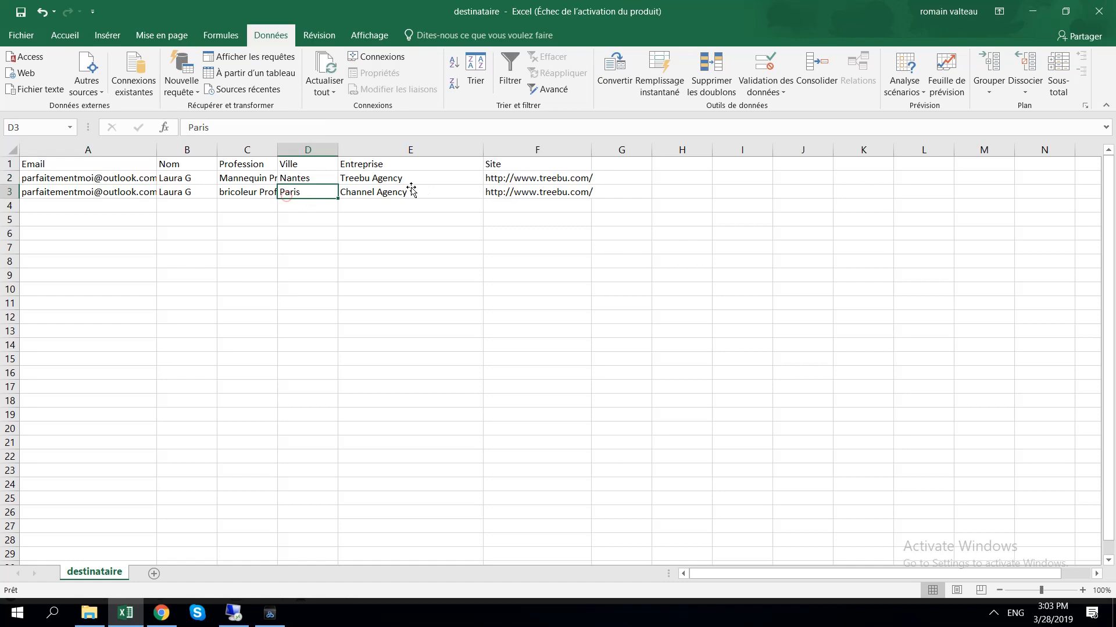
{"action": "left_click", "coordinate": [1097, 16]}
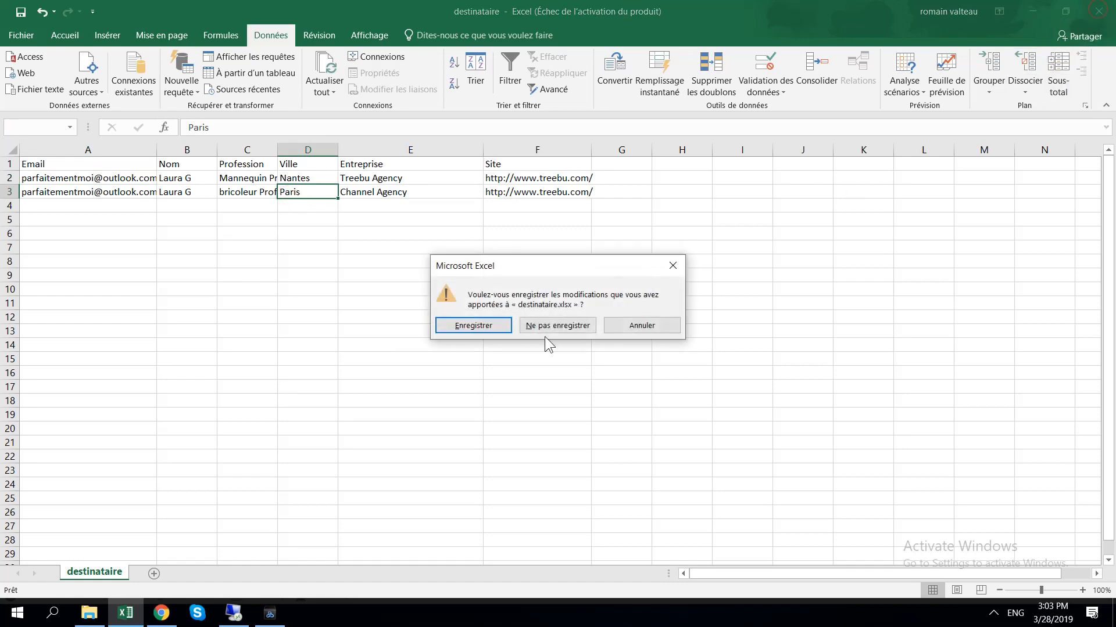
{"action": "left_click", "coordinate": [486, 327]}
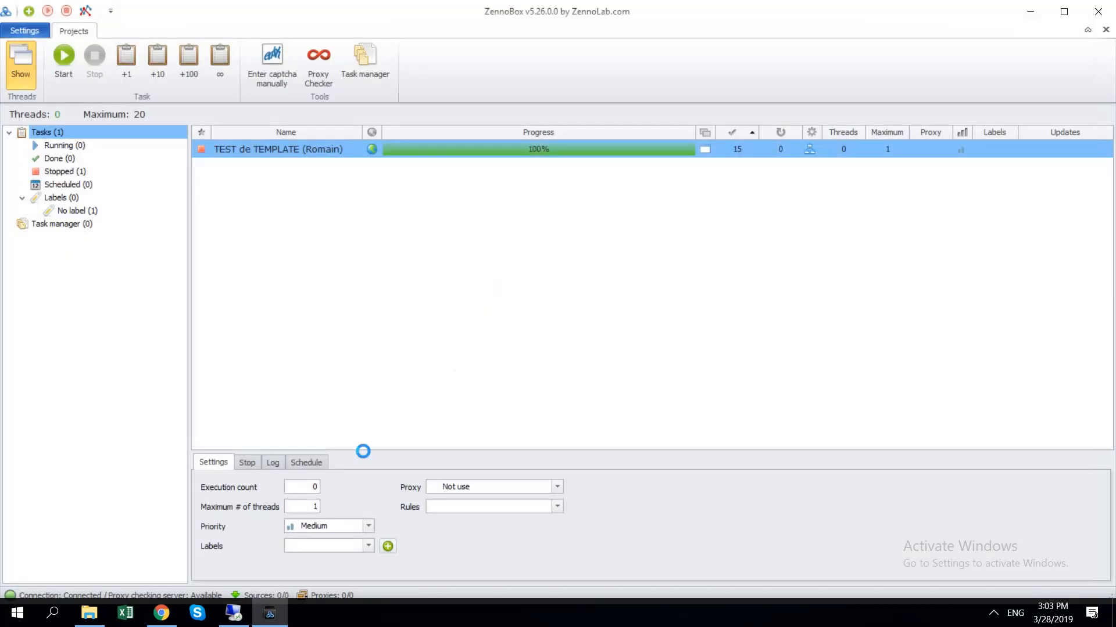
Reopen the TEST de TEMPLATE input parameters and set the file to attach to Calendrier 2019 from the Desktop folder.
{"action": "double_click", "coordinate": [337, 148]}
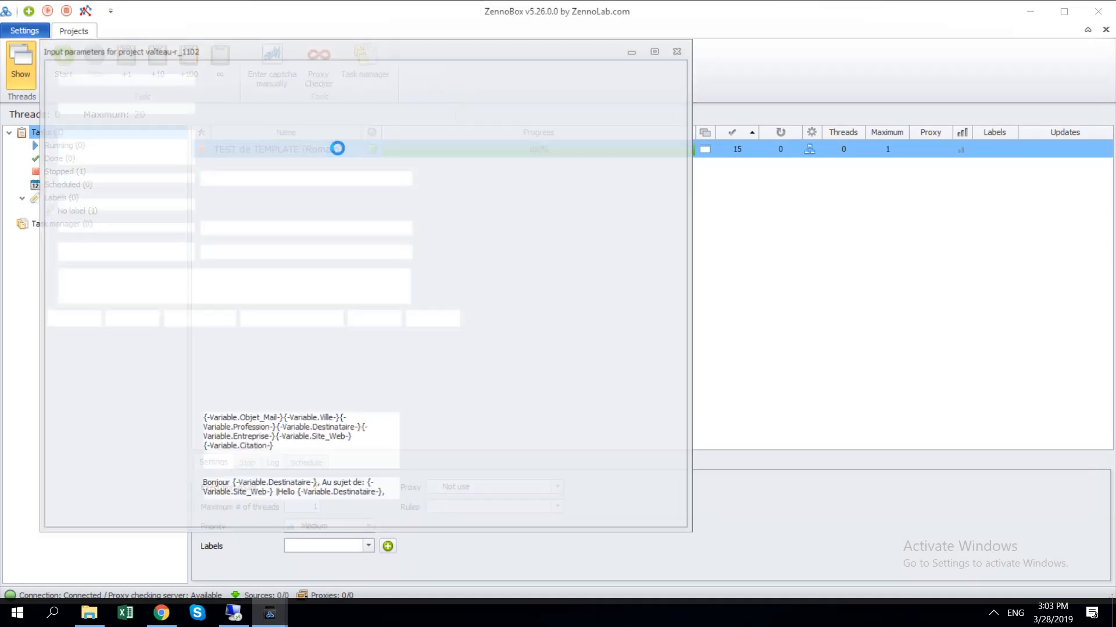
{"action": "left_click_drag", "start_coordinate": [556, 274], "coordinate": [457, 276]}
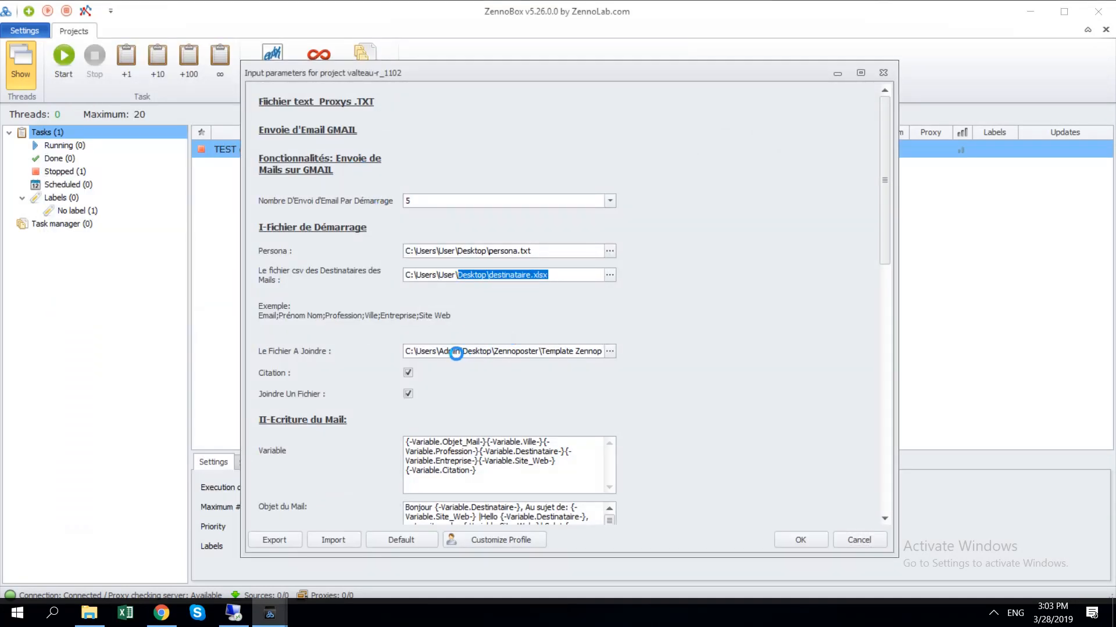
{"action": "left_click_drag", "start_coordinate": [458, 351], "coordinate": [621, 351]}
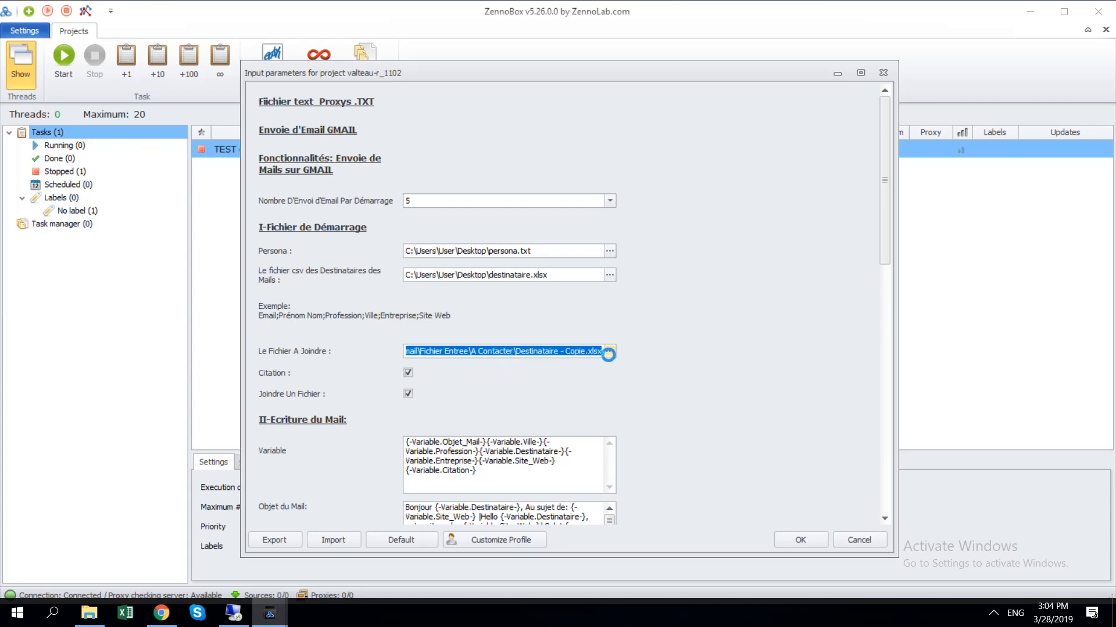
{"action": "left_click", "coordinate": [608, 350]}
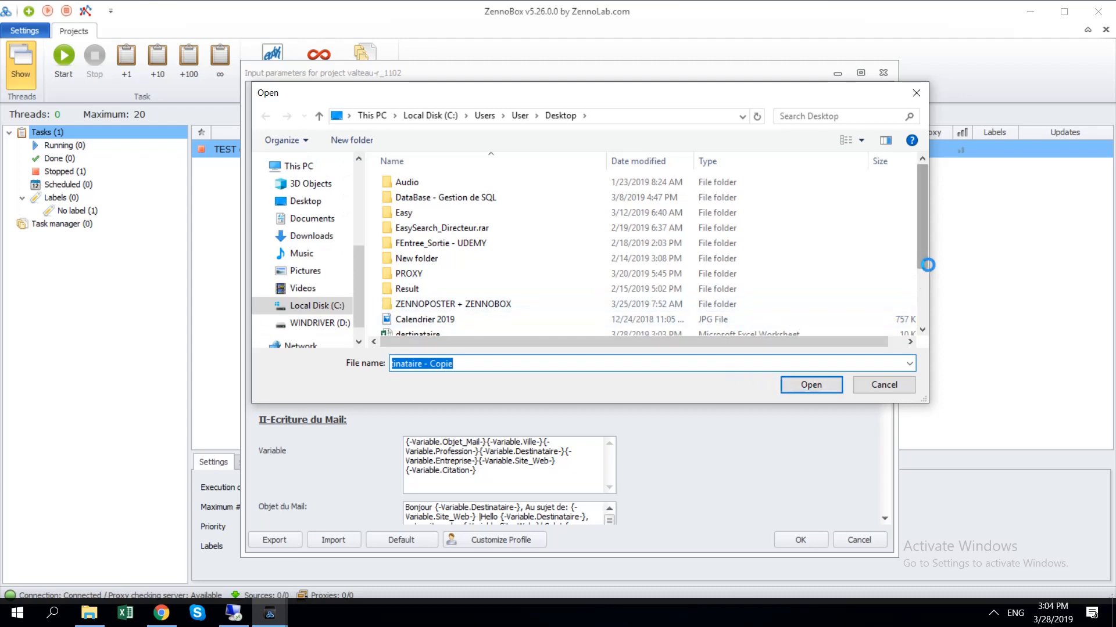
{"action": "left_click_drag", "start_coordinate": [924, 257], "coordinate": [924, 307]}
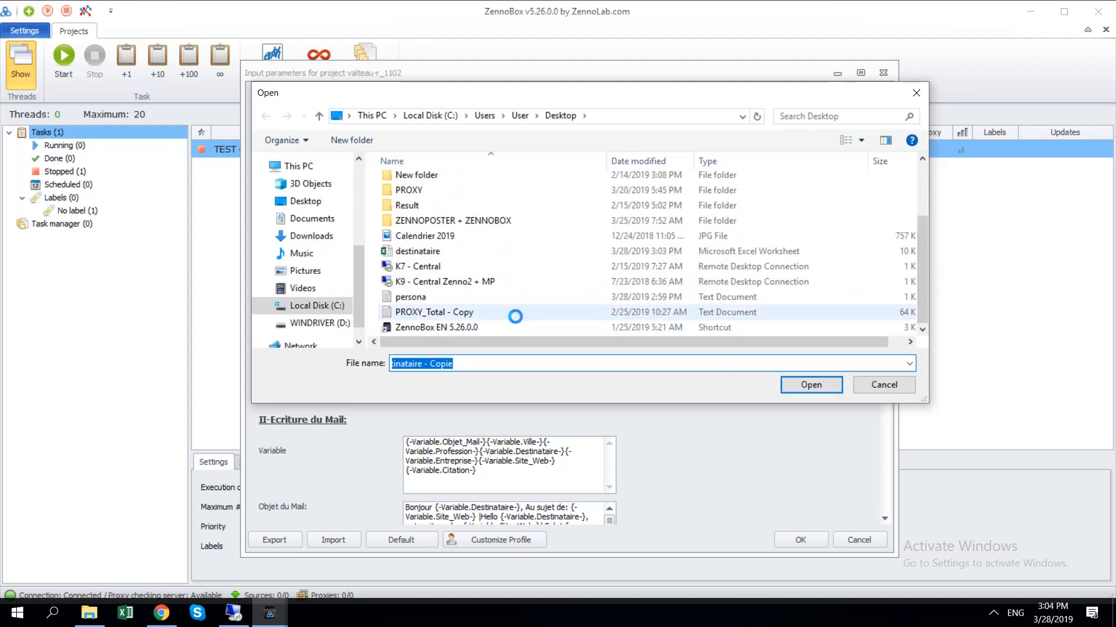
{"action": "double_click", "coordinate": [423, 235]}
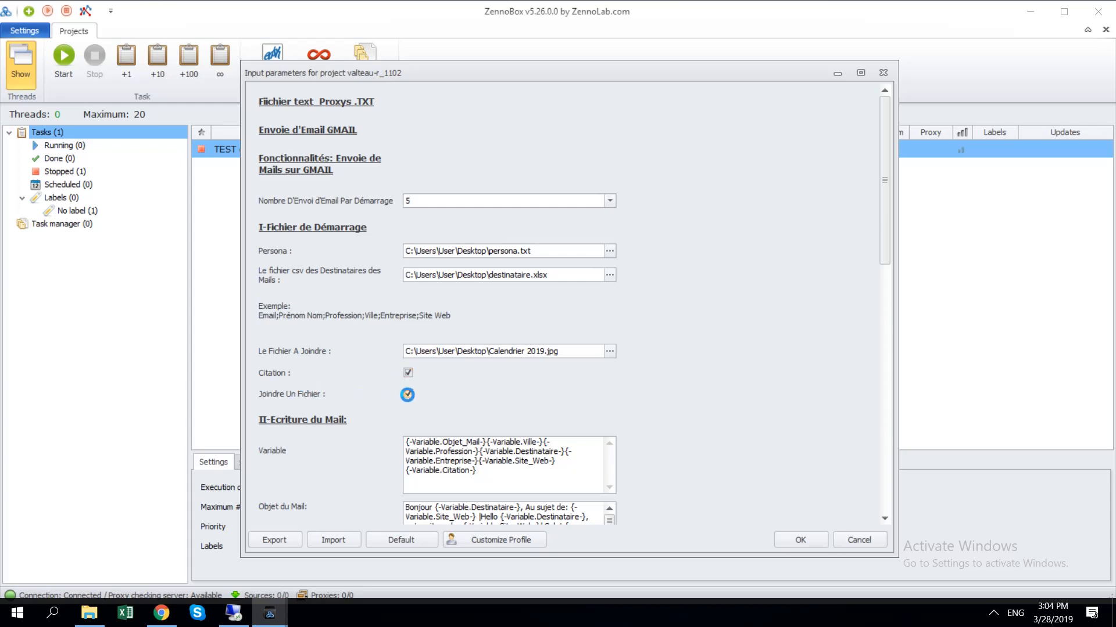
Review the mail-writing section of the parameters, highlighting the Citation and Objet_Mail entries among the available variables.
{"action": "left_click_drag", "start_coordinate": [884, 255], "coordinate": [892, 372]}
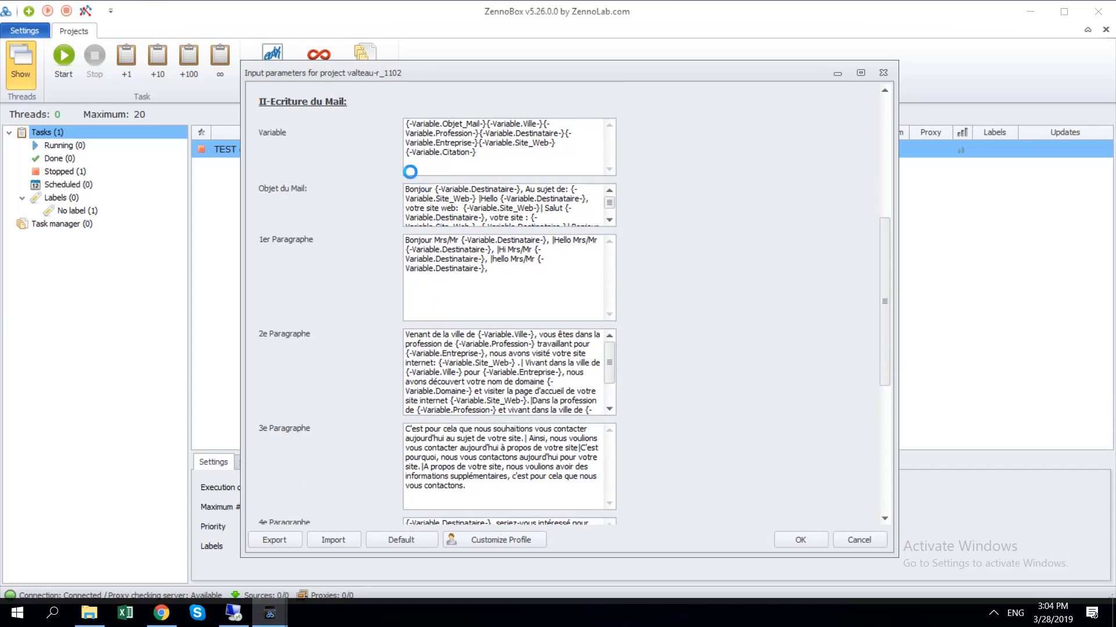
{"action": "left_click_drag", "start_coordinate": [882, 274], "coordinate": [889, 149]}
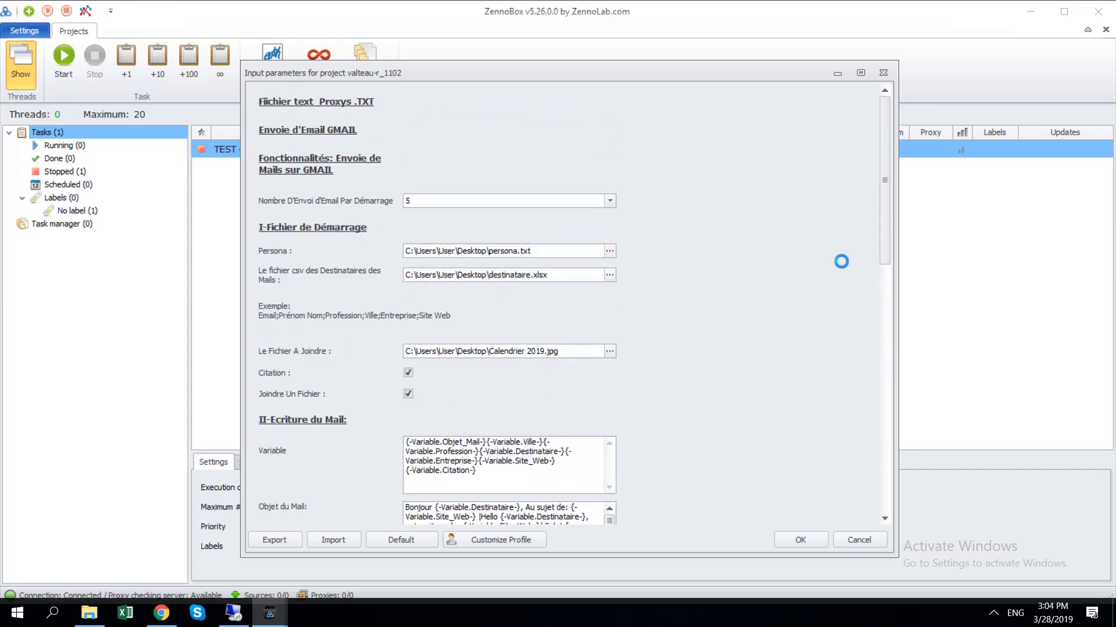
{"action": "left_click_drag", "start_coordinate": [885, 233], "coordinate": [884, 428]}
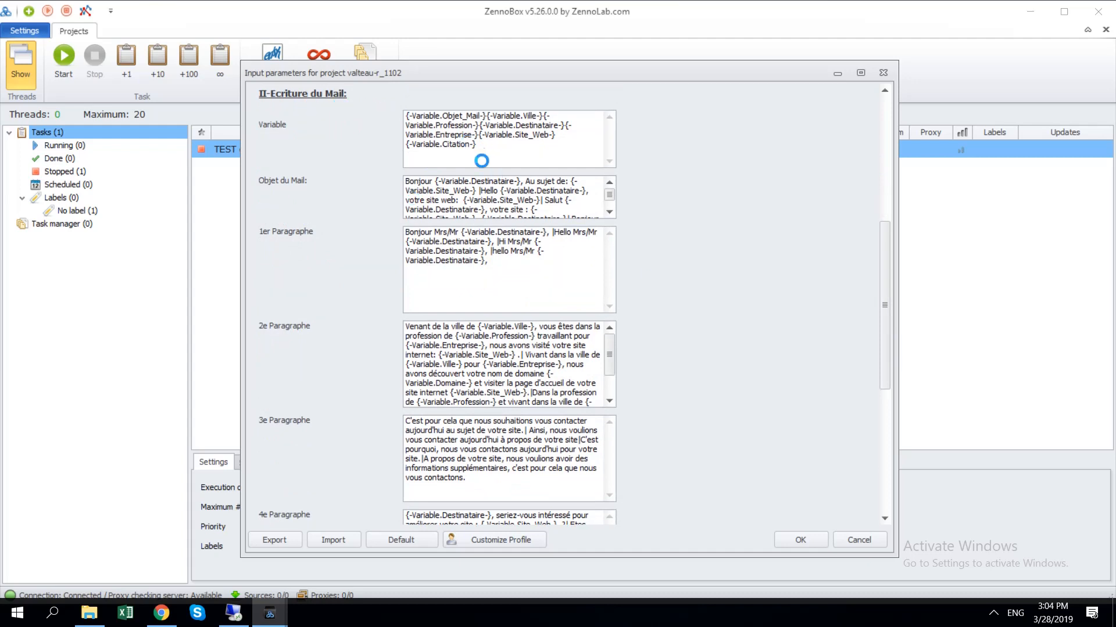
{"action": "left_click_drag", "start_coordinate": [487, 150], "coordinate": [402, 116]}
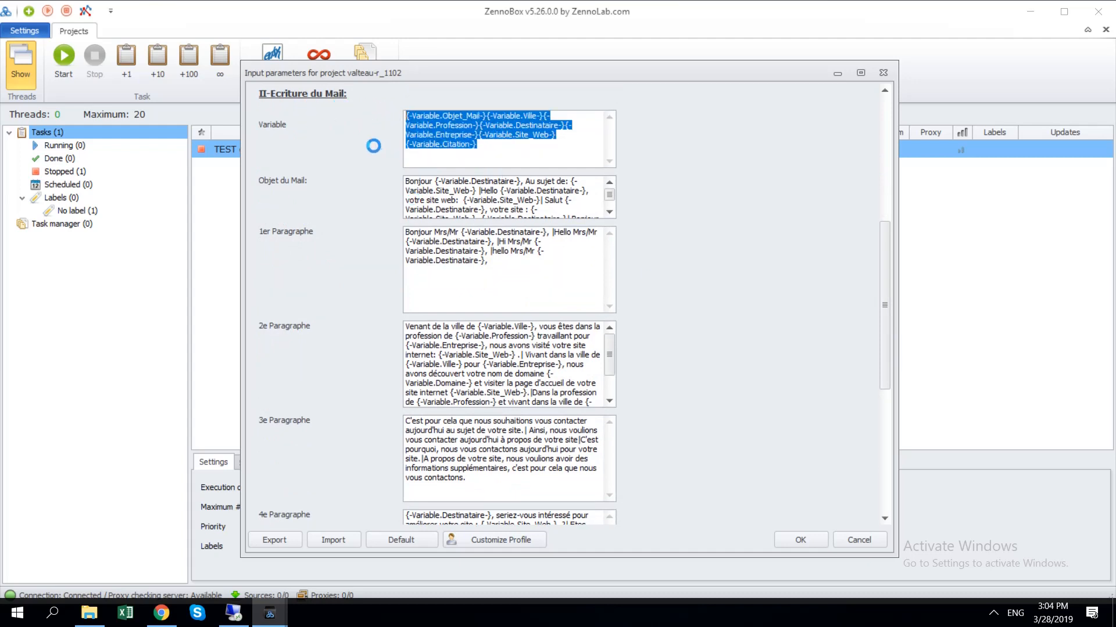
{"action": "left_click_drag", "start_coordinate": [488, 146], "coordinate": [404, 145]}
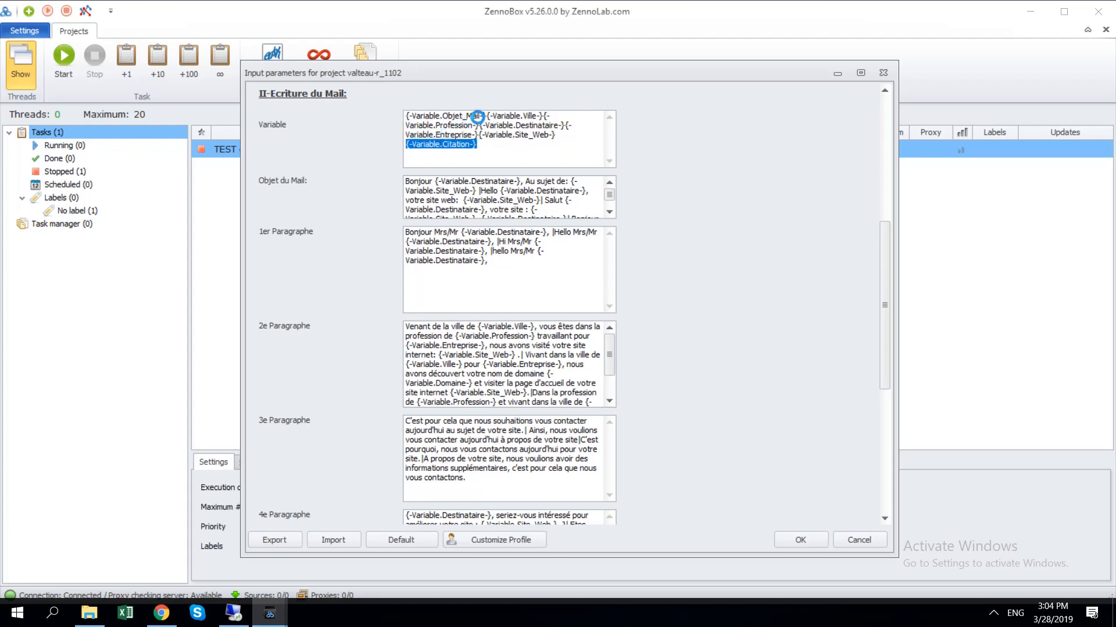
{"action": "left_click_drag", "start_coordinate": [486, 115], "coordinate": [402, 116]}
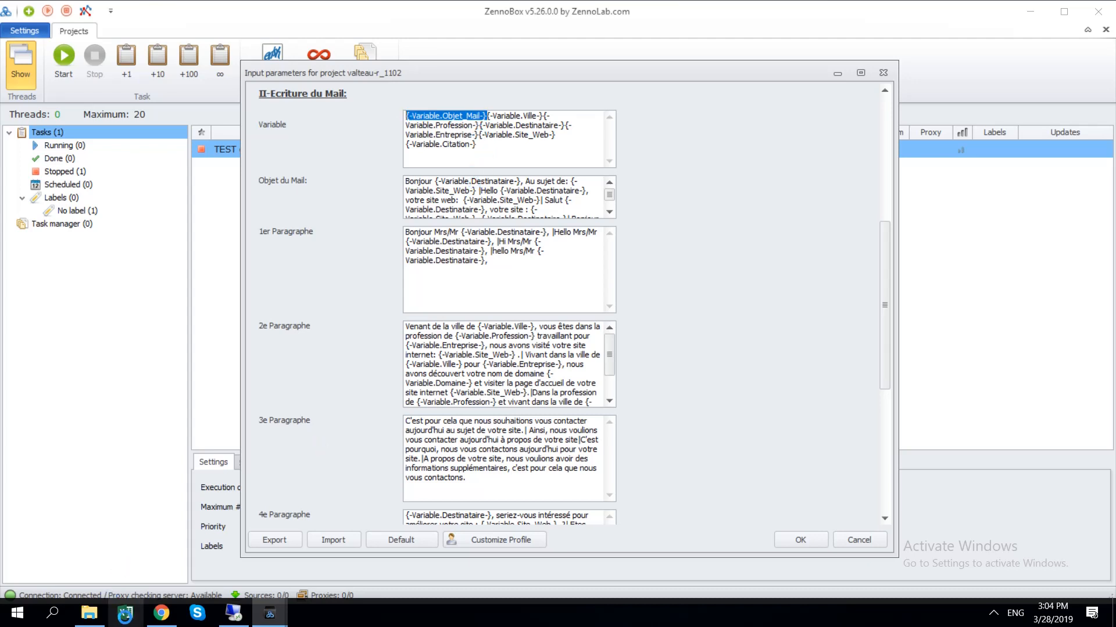
Minimize the open windows to reach the desktop and open the destinataire workbook.
{"action": "left_click", "coordinate": [88, 613]}
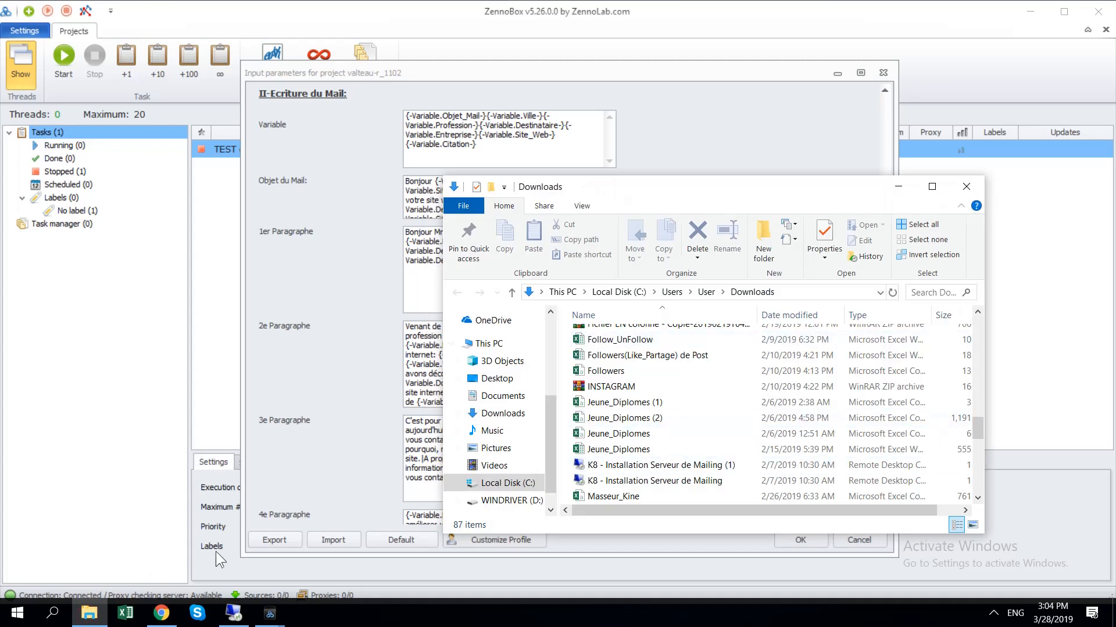
{"action": "left_click", "coordinate": [903, 187]}
{"action": "left_click", "coordinate": [837, 74]}
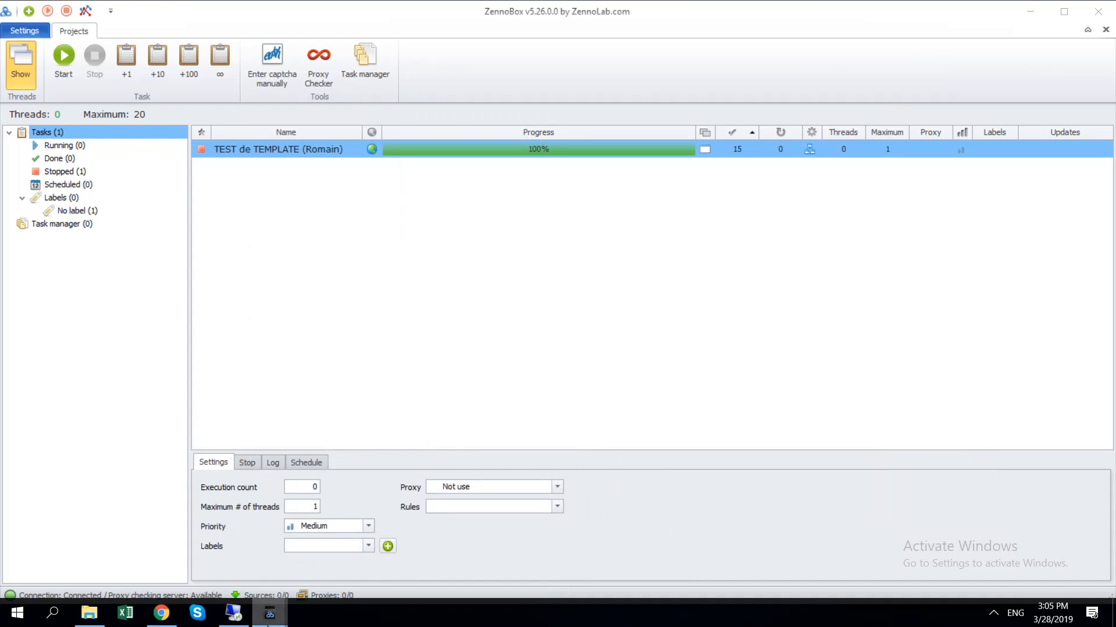
{"action": "mouse_move", "coordinate": [269, 624]}
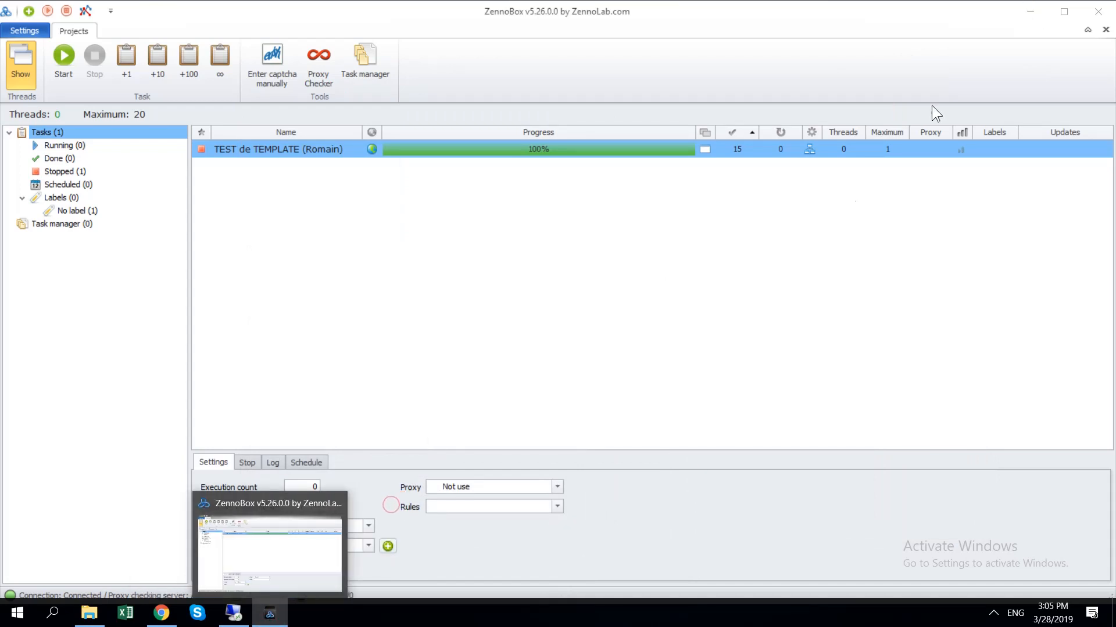
{"action": "left_click", "coordinate": [1030, 12]}
{"action": "left_click", "coordinate": [323, 113]}
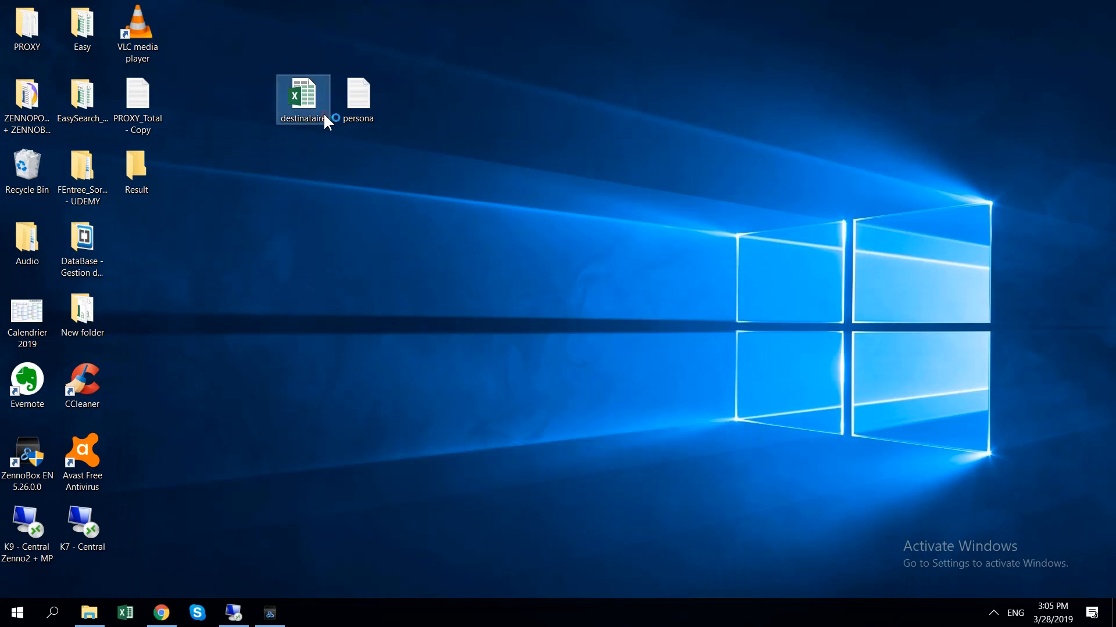
{"action": "left_click", "coordinate": [323, 113]}
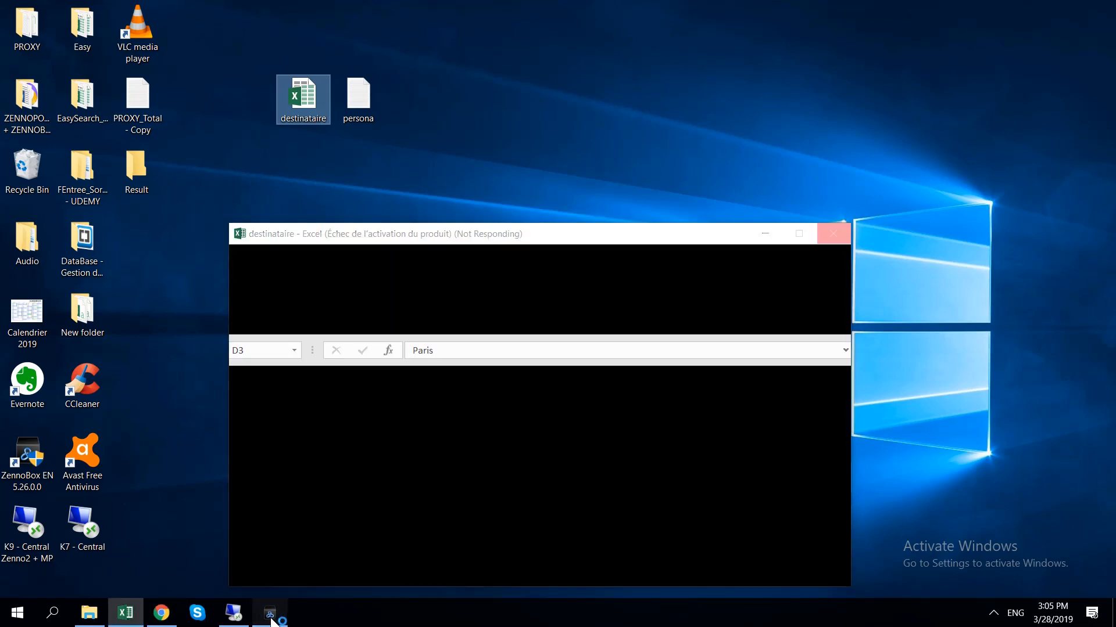
Switch back to ZennoBox's input parameters and examine the Ville variable in the Variable text.
{"action": "left_click", "coordinate": [271, 617]}
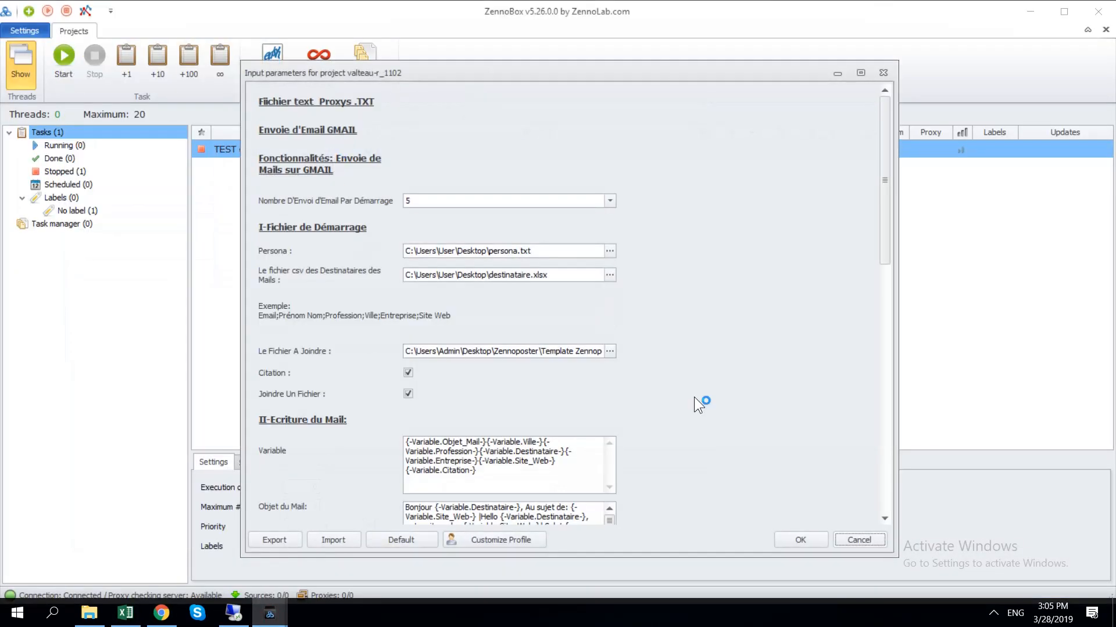
{"action": "left_click_drag", "start_coordinate": [427, 451], "coordinate": [485, 444]}
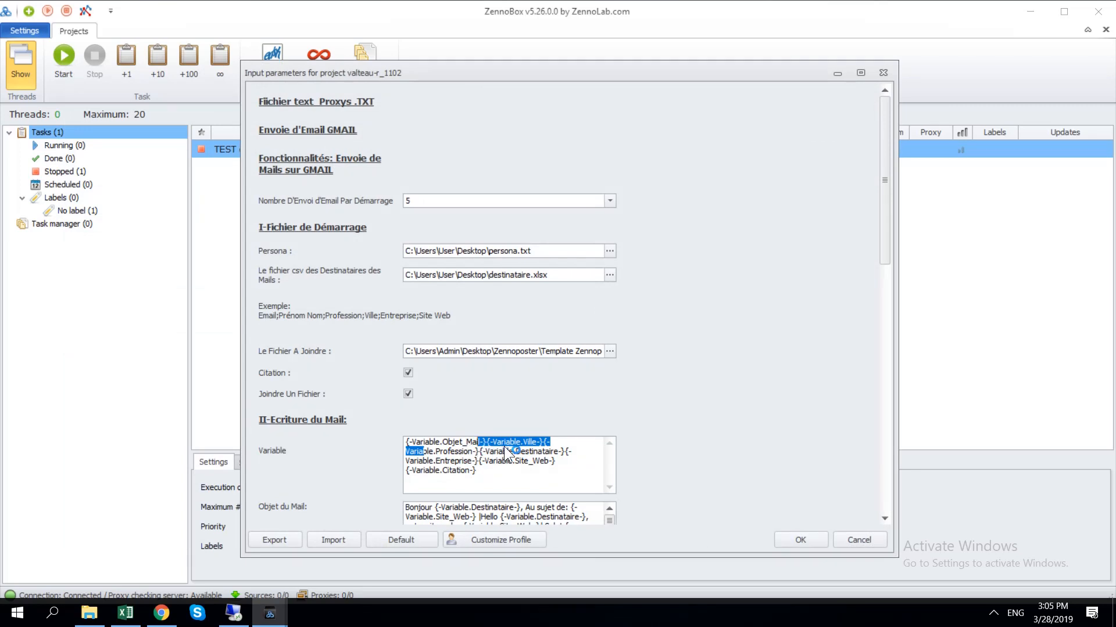
{"action": "left_click", "coordinate": [499, 442]}
Switch to Excel, close the Office activation notice and examine the Nantes and Paris entries of the Ville column.
{"action": "left_click", "coordinate": [119, 622]}
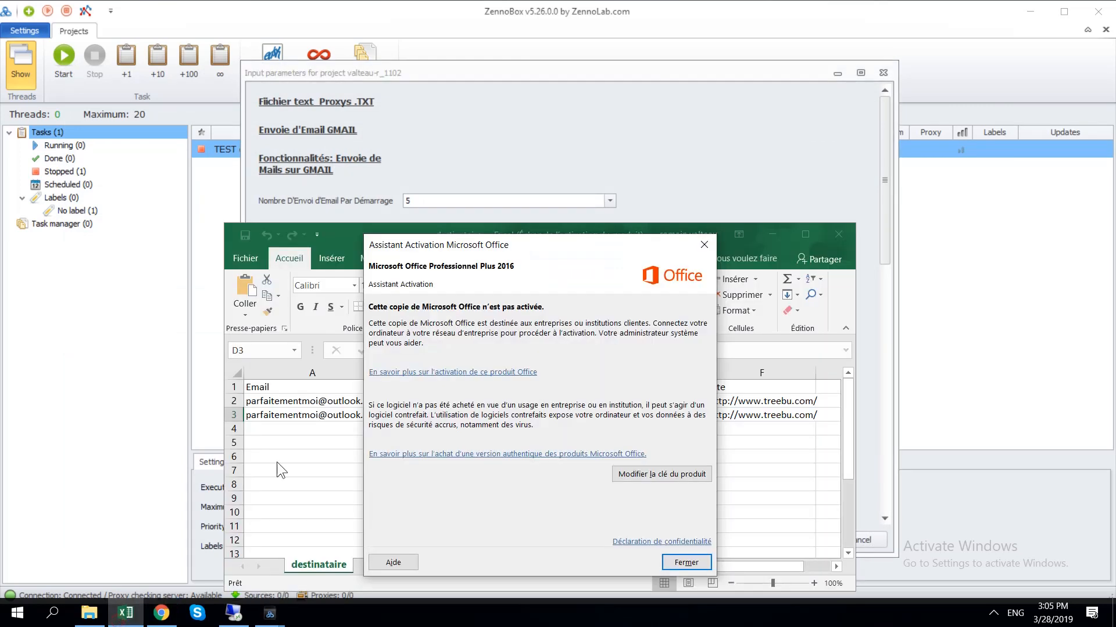
{"action": "left_click", "coordinate": [688, 564]}
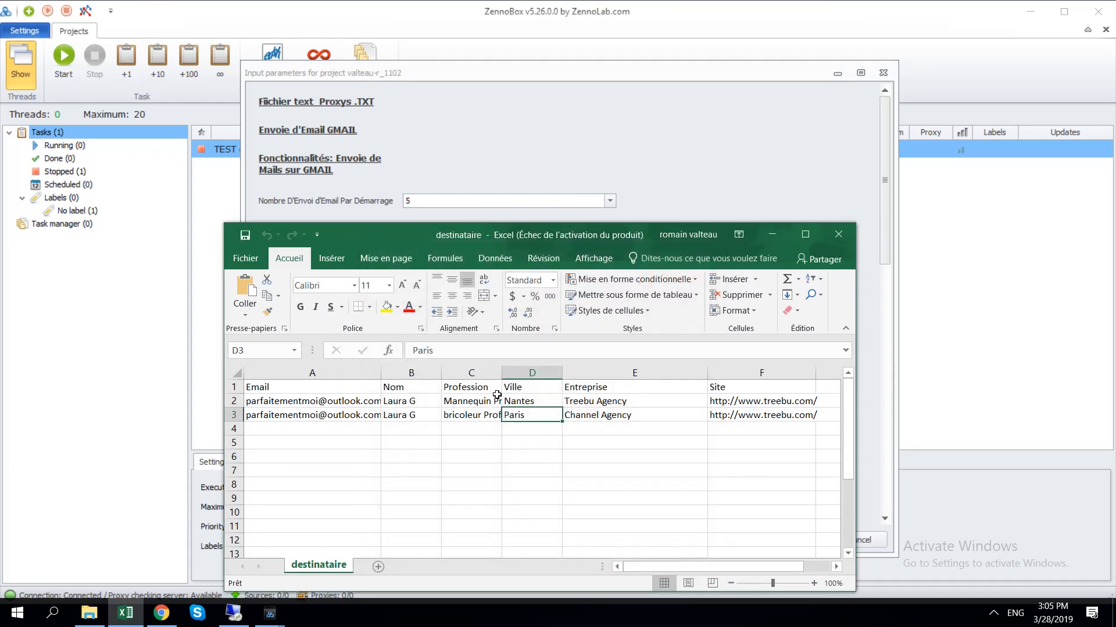
{"action": "left_click_drag", "start_coordinate": [536, 401], "coordinate": [536, 415]}
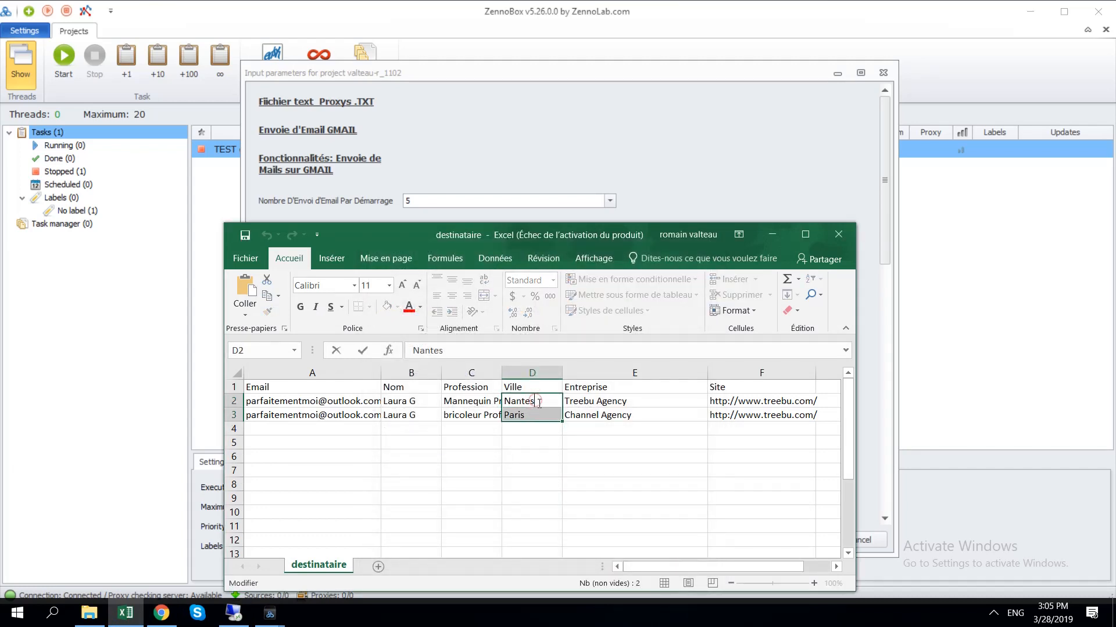
{"action": "left_click", "coordinate": [538, 405]}
{"action": "left_click", "coordinate": [538, 414]}
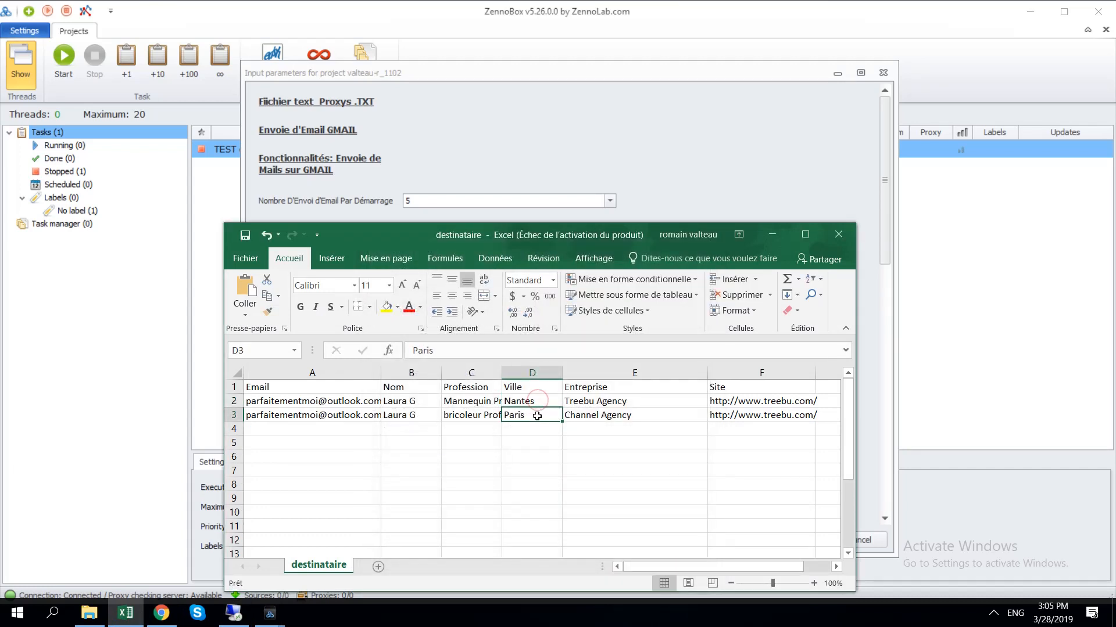
Return to ZennoBox's input parameters, highlight the Profession and Destinataire variables and maximize the parameters window.
{"action": "left_click", "coordinate": [535, 73]}
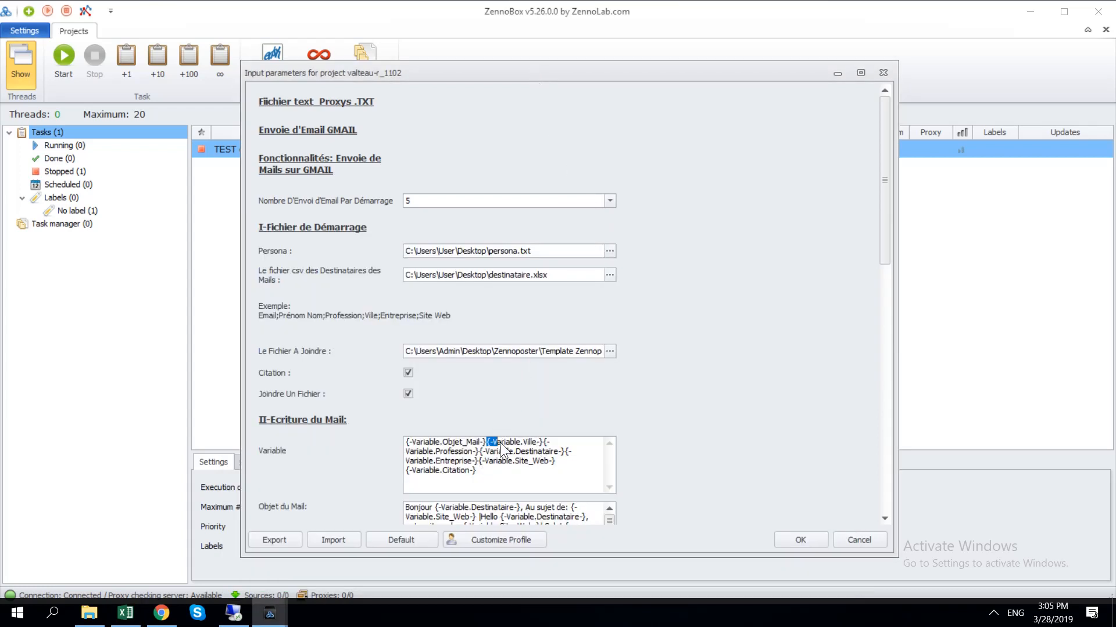
{"action": "left_click_drag", "start_coordinate": [406, 452], "coordinate": [542, 452]}
{"action": "left_click", "coordinate": [860, 72]}
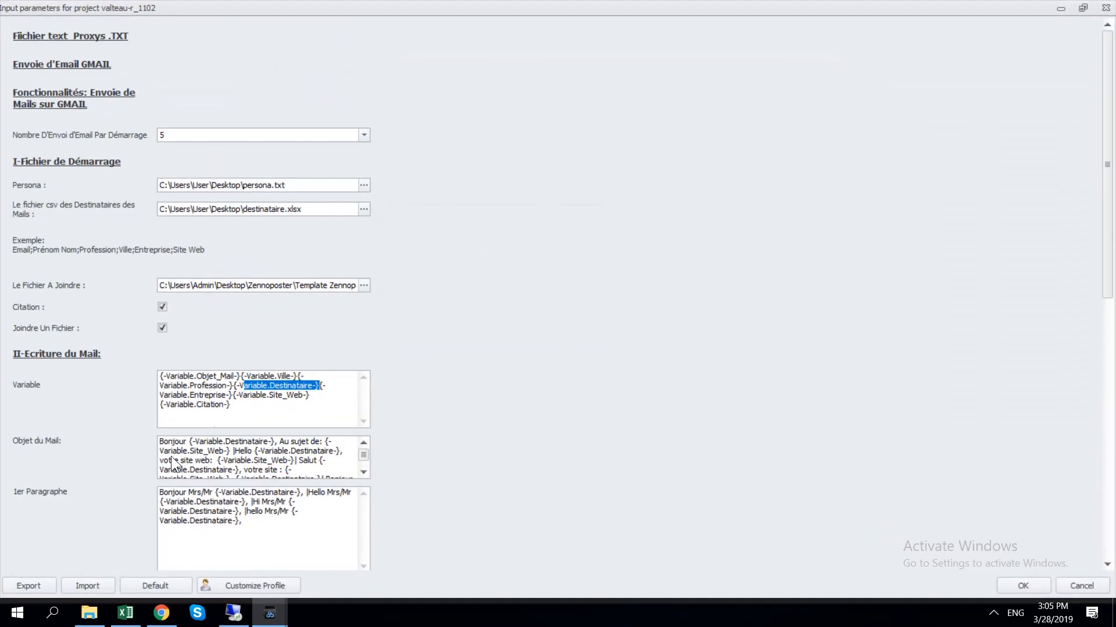
Try copying the {-Variable.Objet_Mail-} variable into the 1er Paragraphe text and delete the pasted copy.
{"action": "left_click_drag", "start_coordinate": [221, 425], "coordinate": [159, 369]}
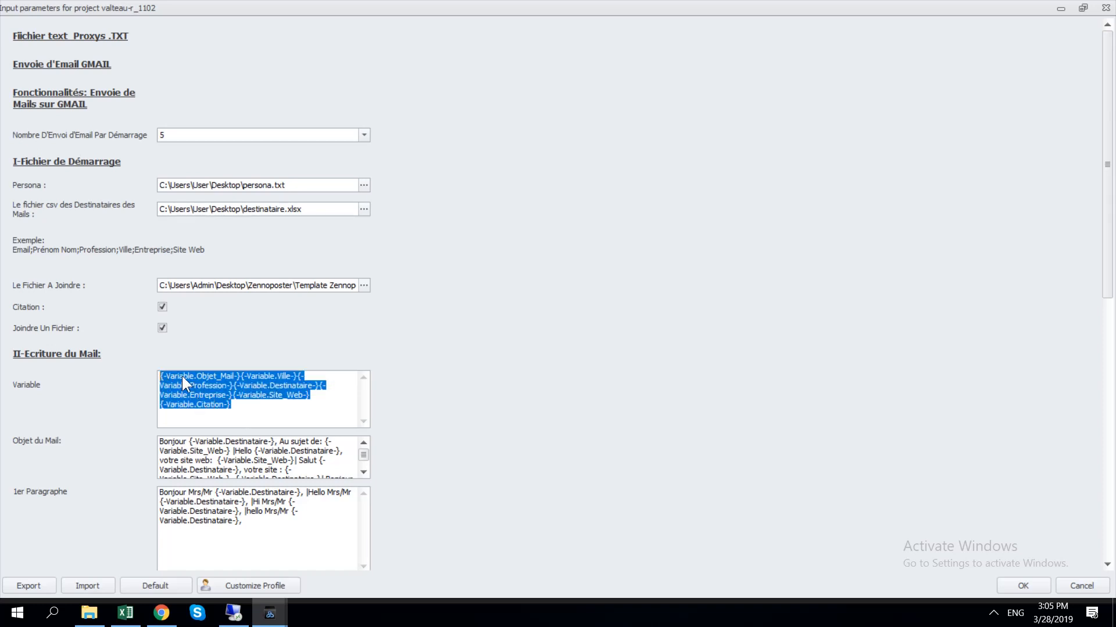
{"action": "left_click", "coordinate": [185, 376]}
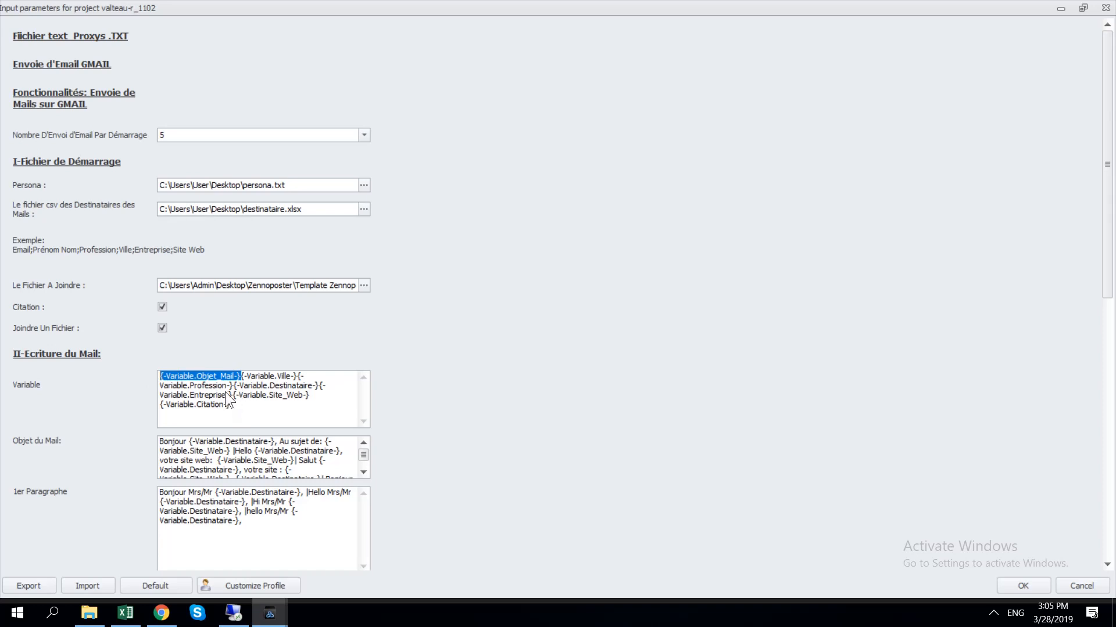
{"action": "right_click", "coordinate": [221, 376]}
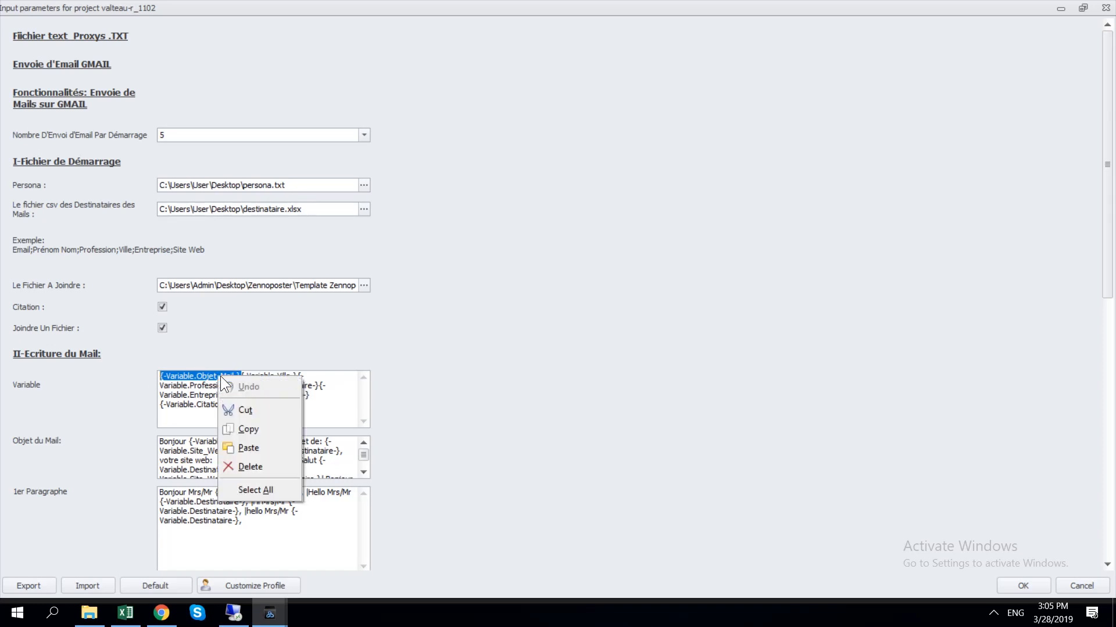
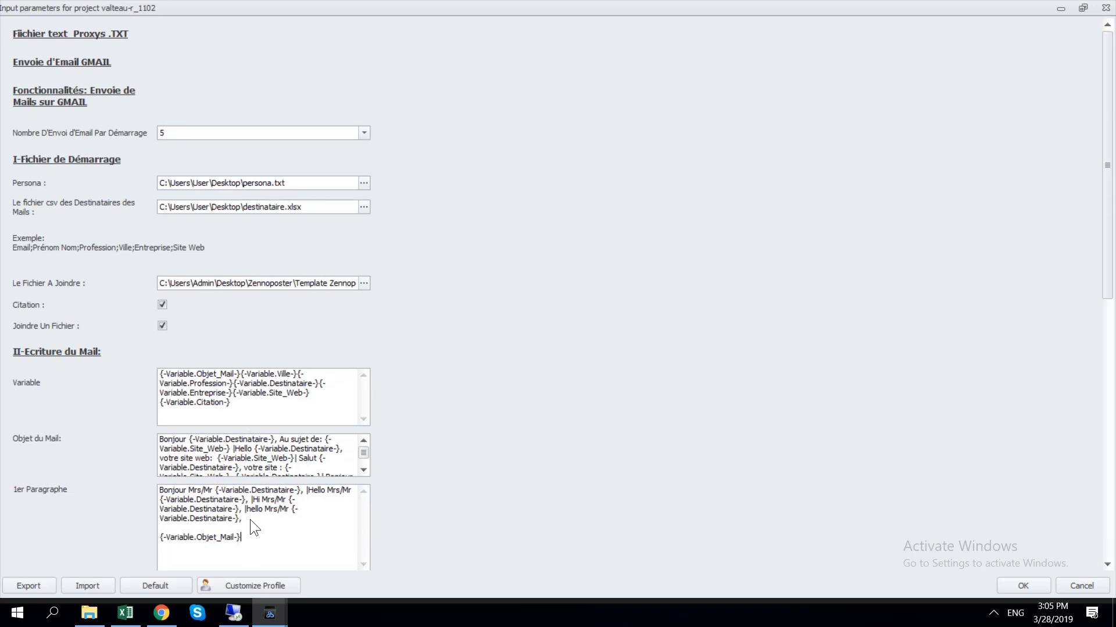
{"action": "left_click_drag", "start_coordinate": [260, 543], "coordinate": [161, 539]}
{"action": "key", "text": "Delete"}
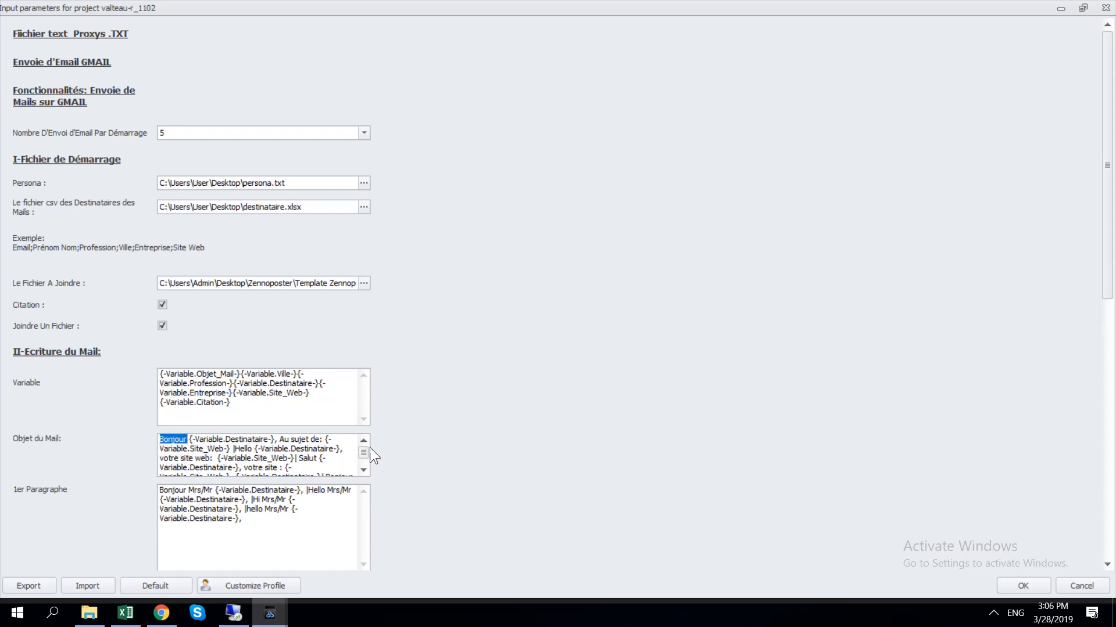
Add the line "Bonjour Monsieur" below the existing greetings in the 1er Paragraphe text.
{"action": "left_click_drag", "start_coordinate": [1104, 293], "coordinate": [1114, 442]}
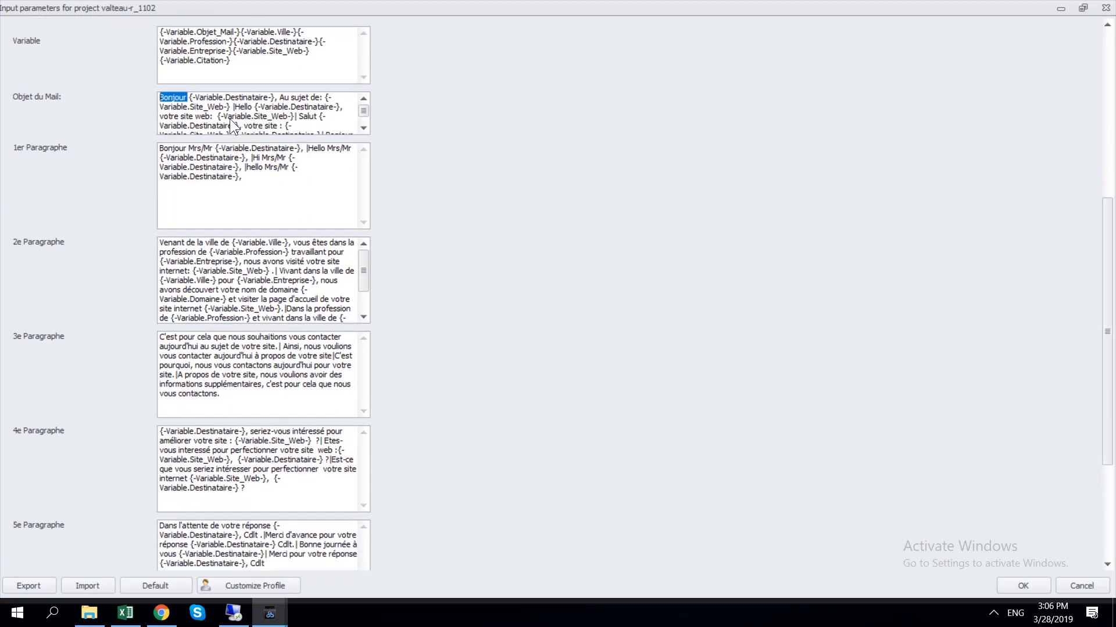
{"action": "left_click_drag", "start_coordinate": [229, 106], "coordinate": [234, 107]}
{"action": "left_click", "coordinate": [265, 190]}
{"action": "type", "text": "Bonjour Monsieur"}
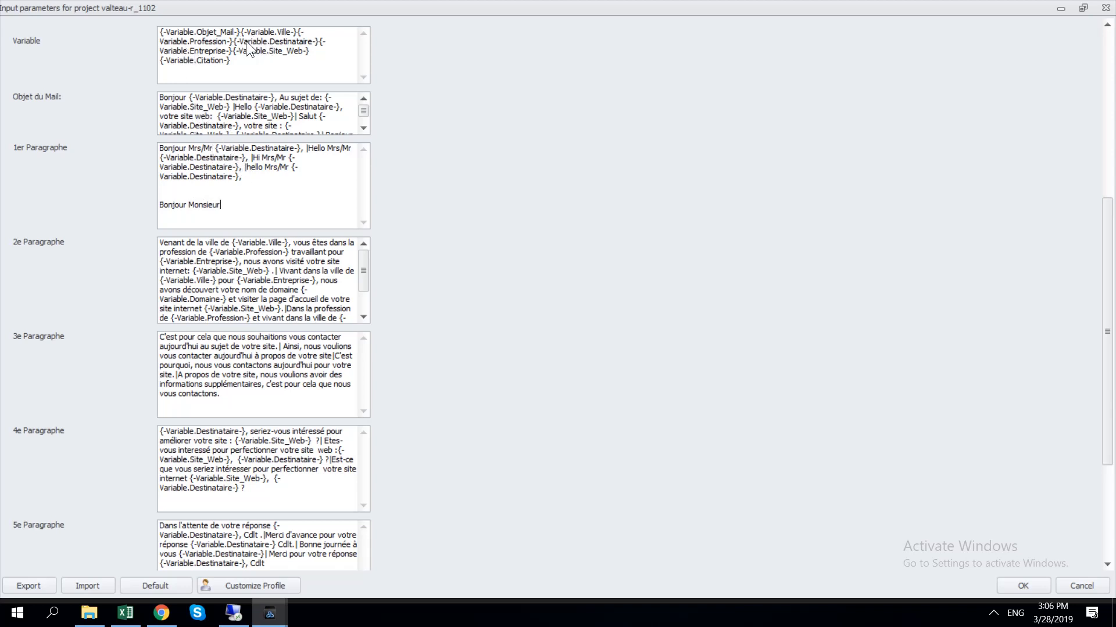
Append the {-Variable.Destinataire-} variable after "Bonjour Monsieur" in the 1er Paragraphe text.
{"action": "left_click_drag", "start_coordinate": [233, 40], "coordinate": [317, 37]}
{"action": "left_click_drag", "start_coordinate": [264, 200], "coordinate": [235, 205]}
{"action": "left_click_drag", "start_coordinate": [1114, 220], "coordinate": [1114, 174]}
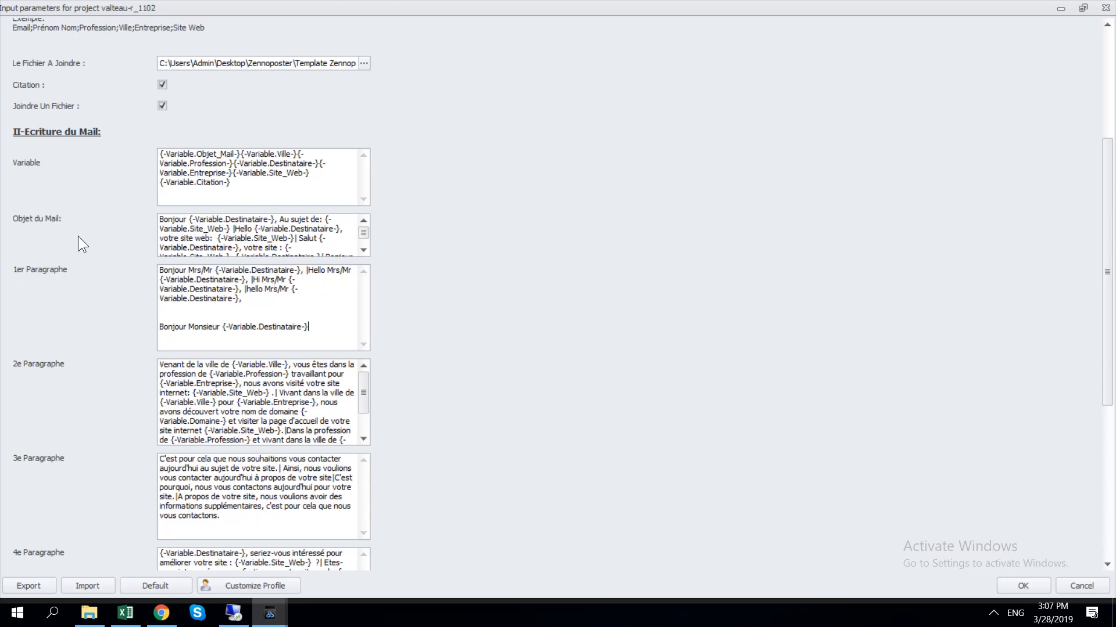
{"action": "scroll", "coordinate": [359, 246], "scroll_direction": "down", "scroll_amount": 2}
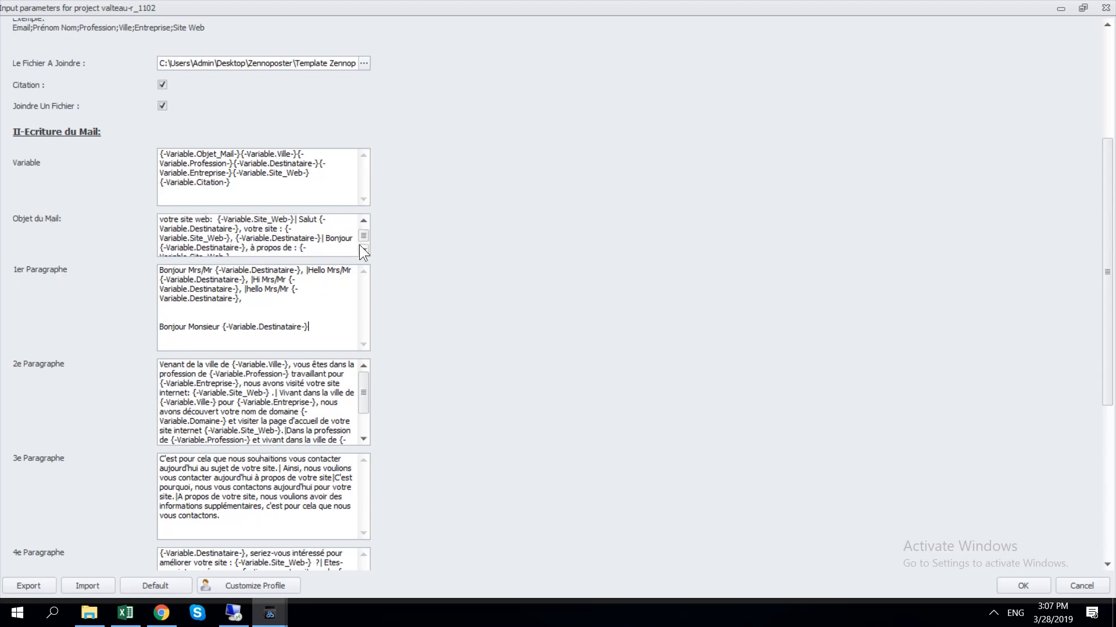
Add a "|" separator after the "Bonjour Monsieur {-Variable.Destinataire-}" greeting and paste a copy of that greeting behind it.
{"action": "left_click", "coordinate": [200, 315]}
{"action": "left_click", "coordinate": [321, 333]}
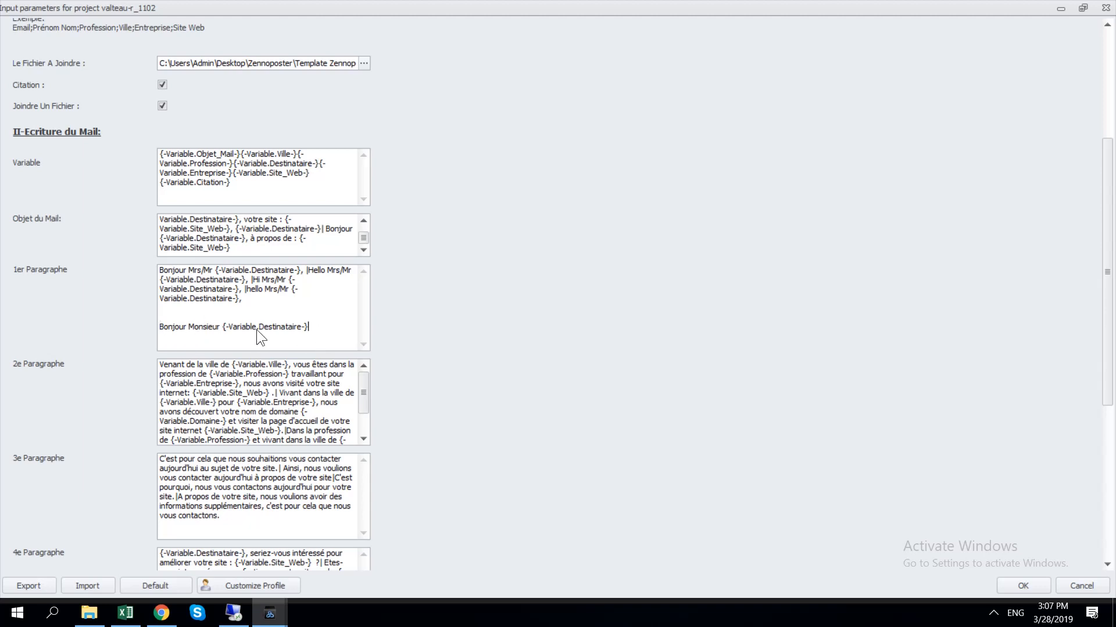
{"action": "left_click_drag", "start_coordinate": [160, 328], "coordinate": [314, 322]}
{"action": "left_click", "coordinate": [313, 333]}
{"action": "left_click_drag", "start_coordinate": [309, 327], "coordinate": [160, 326]}
{"action": "key", "text": "ctrl+c"}
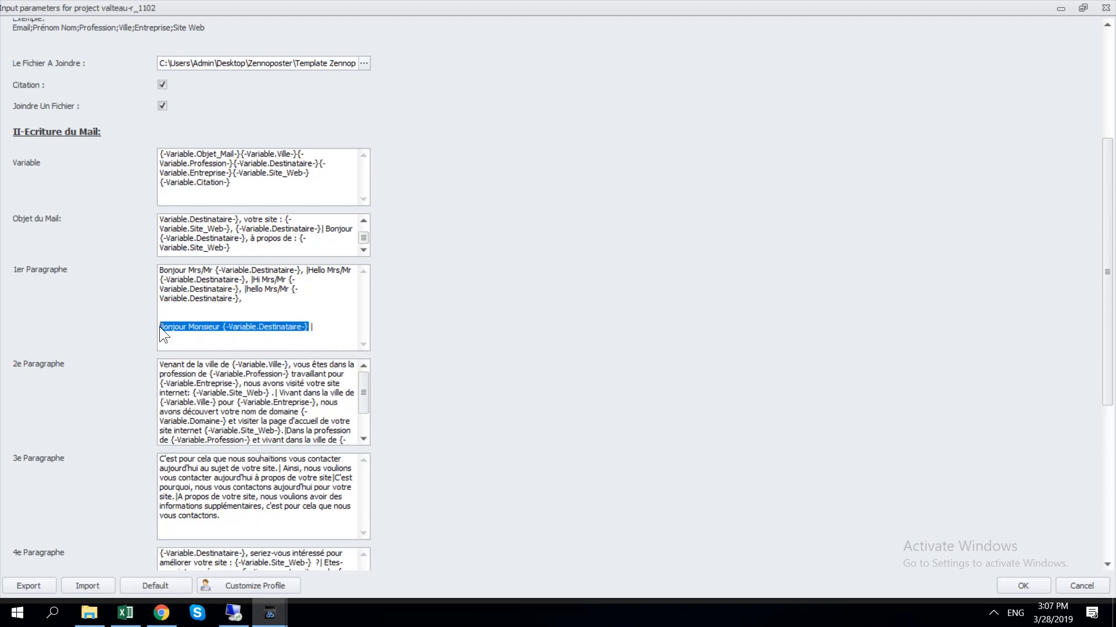
{"action": "left_click", "coordinate": [325, 330]}
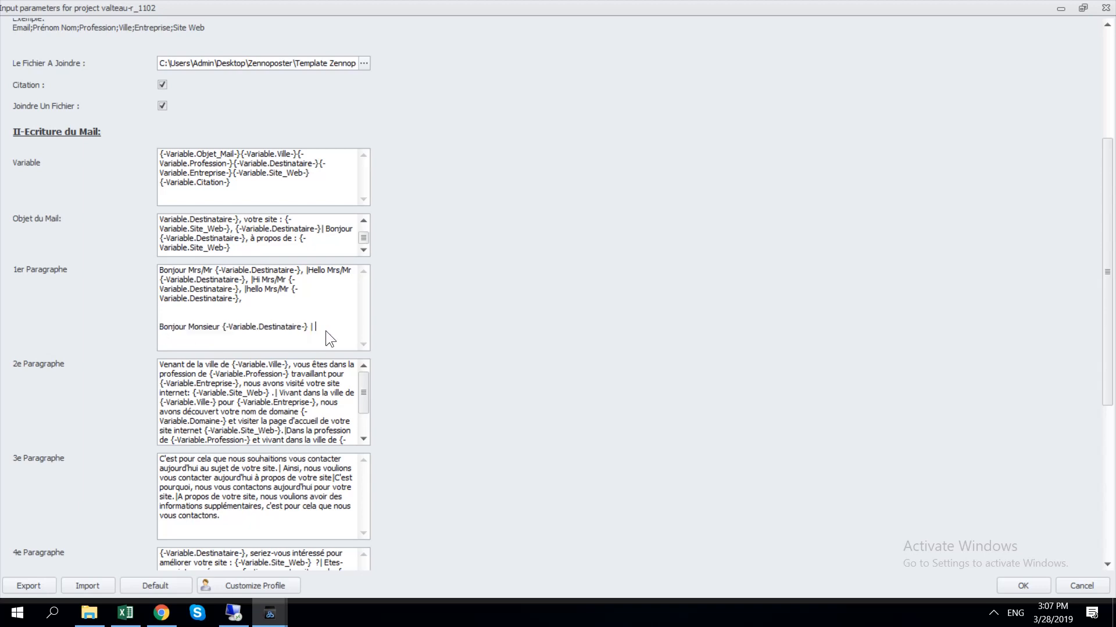
{"action": "key", "text": "ctrl+v"}
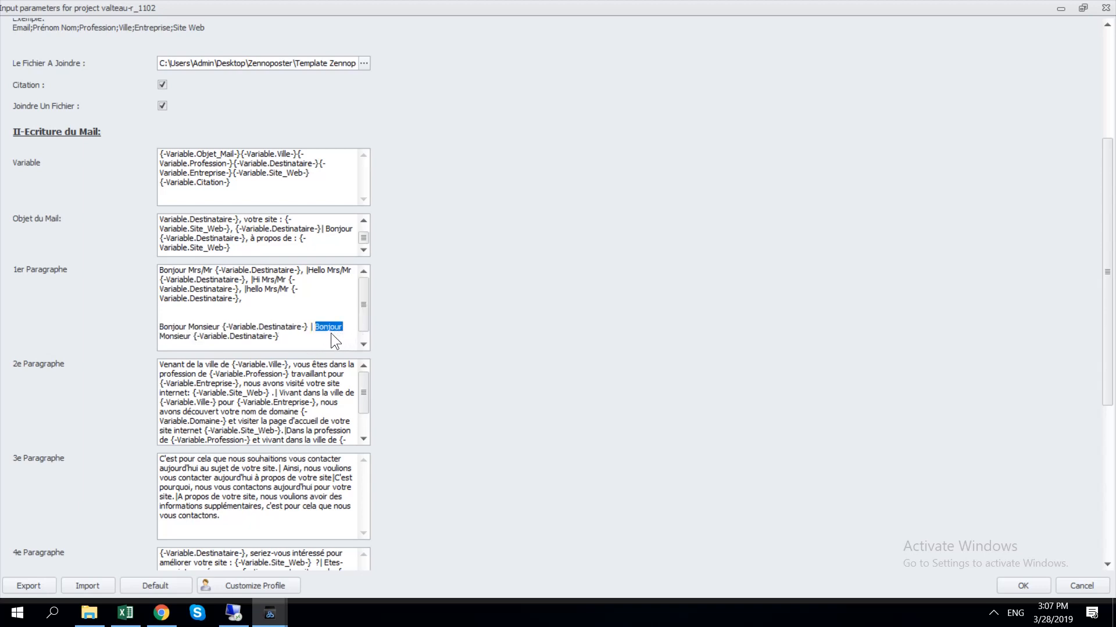
Change the pasted second greeting in the 1er Paragraphe text to "salut {-Variable.Destinataire-}".
{"action": "type", "text": "sal"}
{"action": "key", "text": "BackSpace"}
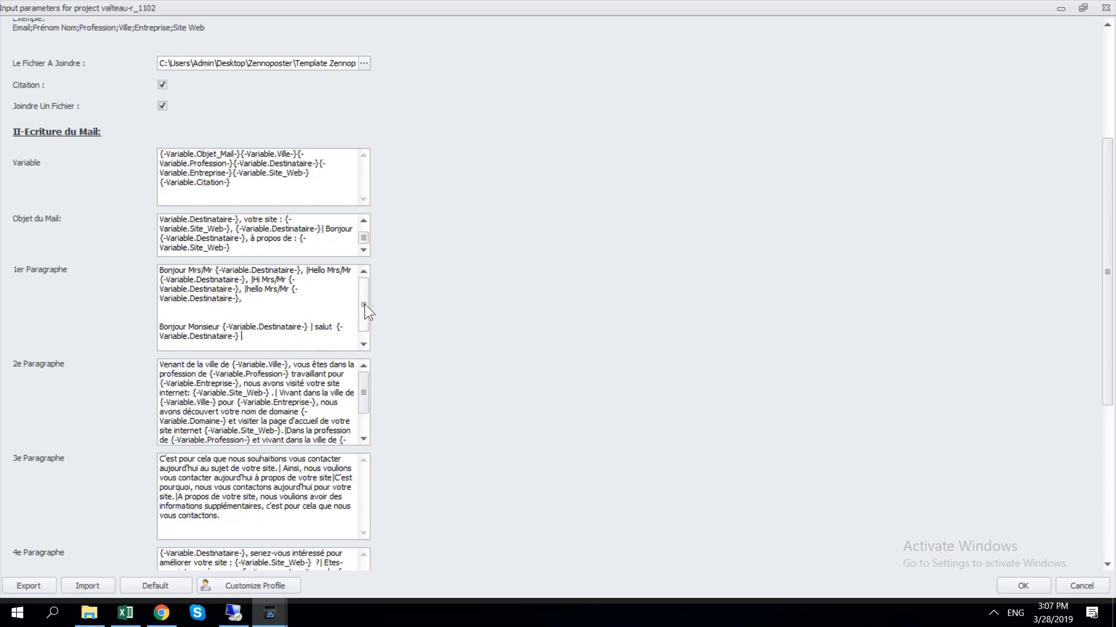
{"action": "scroll", "coordinate": [365, 304], "scroll_direction": "down", "scroll_amount": 1}
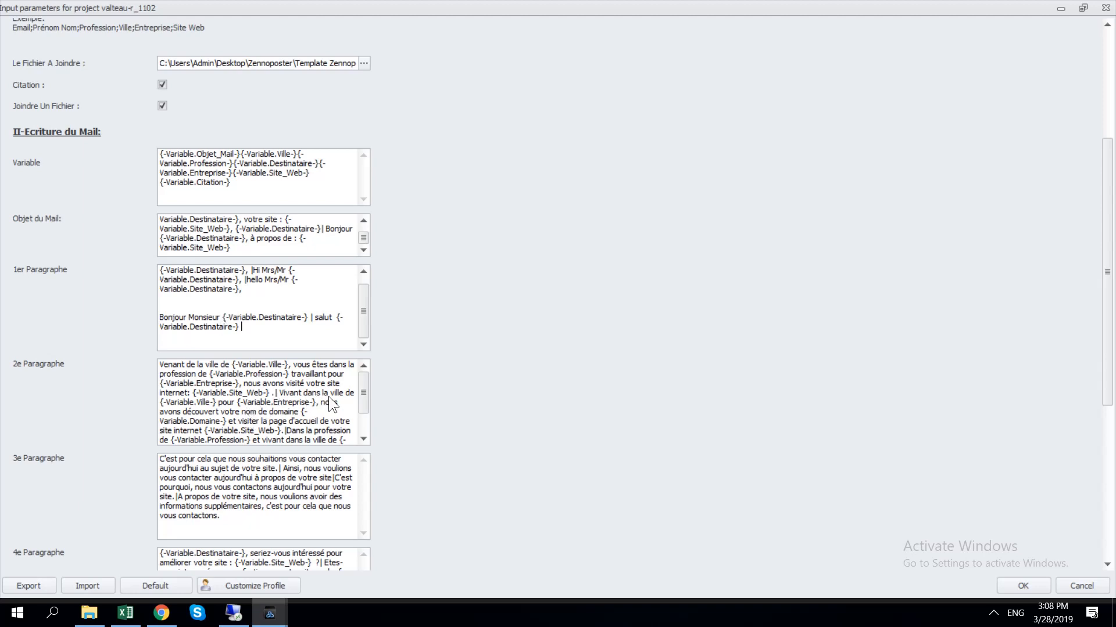
Examine how the 2e, 3e and 4e Paragraphe texts combine variables with alternative wordings separated by "|".
{"action": "left_click_drag", "start_coordinate": [363, 398], "coordinate": [364, 402]}
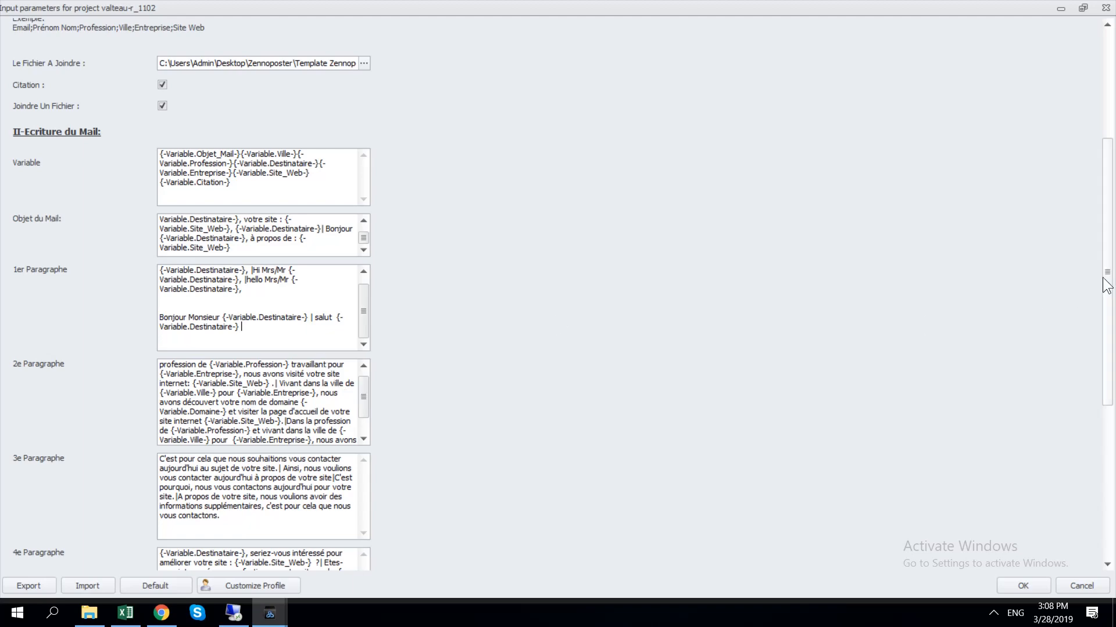
{"action": "left_click_drag", "start_coordinate": [1107, 275], "coordinate": [1112, 362]}
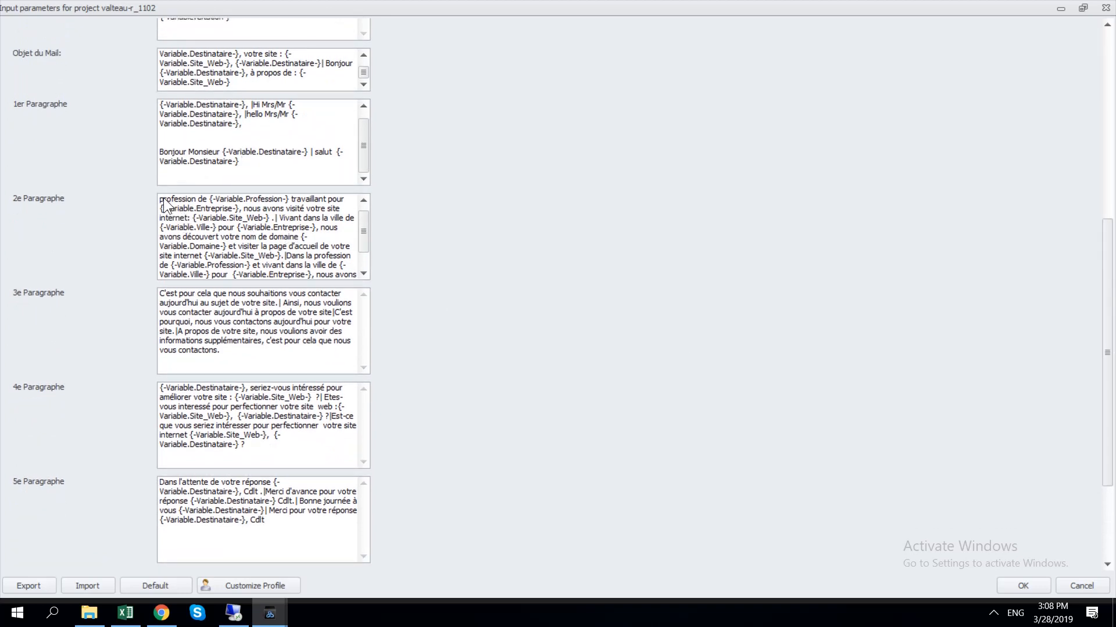
{"action": "left_click_drag", "start_coordinate": [163, 198], "coordinate": [363, 250]}
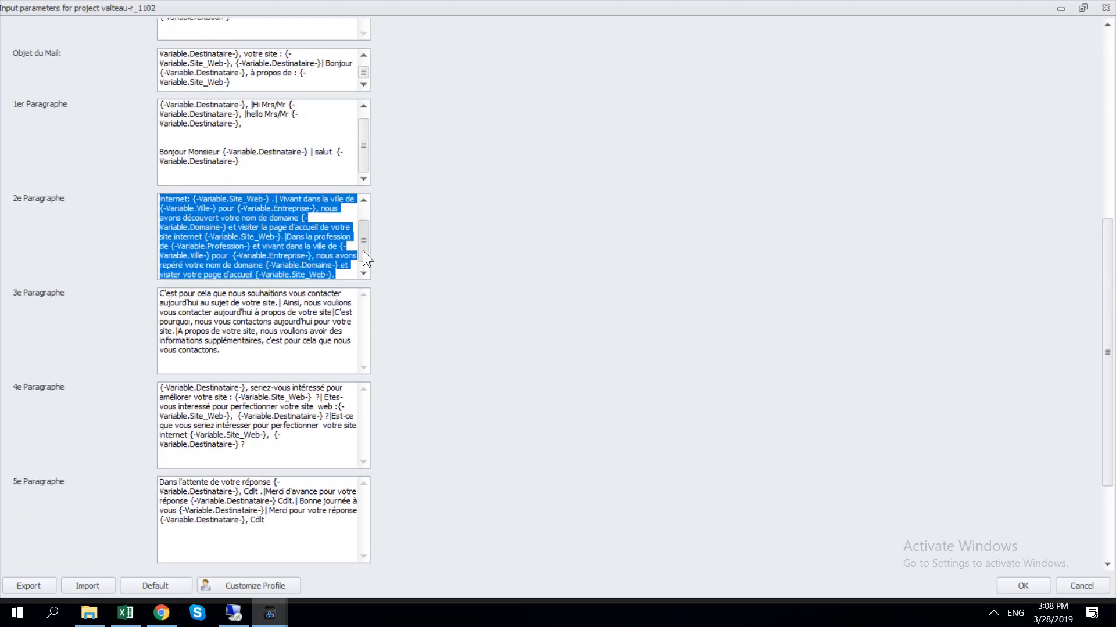
{"action": "scroll", "coordinate": [339, 210], "scroll_direction": "up", "scroll_amount": 1}
{"action": "left_click_drag", "start_coordinate": [163, 197], "coordinate": [369, 270]}
{"action": "left_click", "coordinate": [335, 254]}
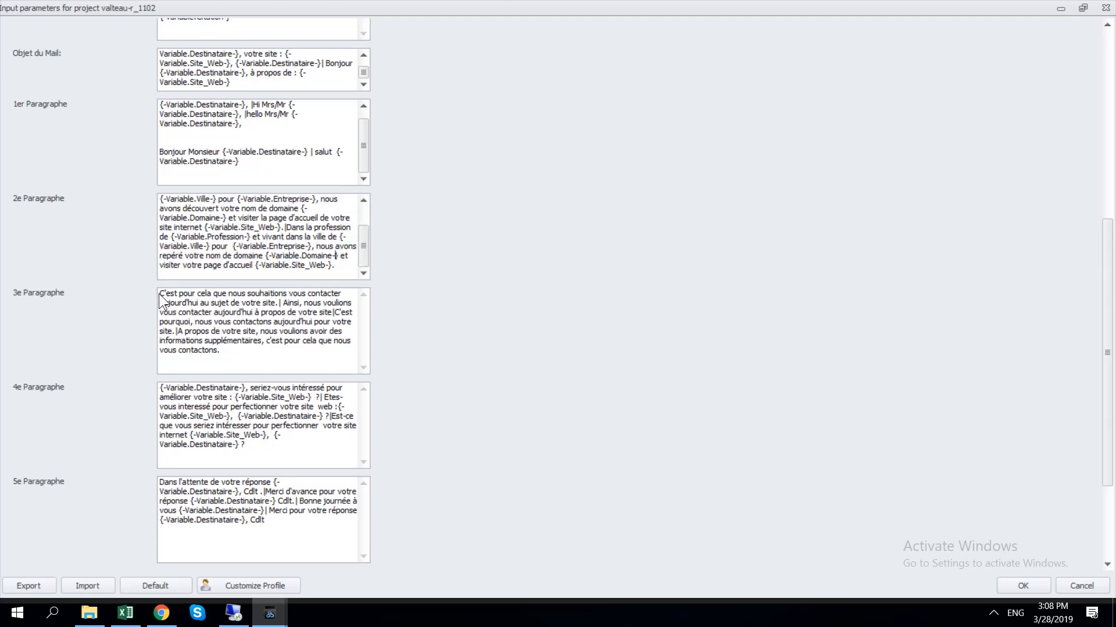
{"action": "left_click_drag", "start_coordinate": [162, 294], "coordinate": [317, 354]}
{"action": "left_click", "coordinate": [317, 354]}
{"action": "scroll", "coordinate": [464, 326], "scroll_direction": "down", "scroll_amount": 3}
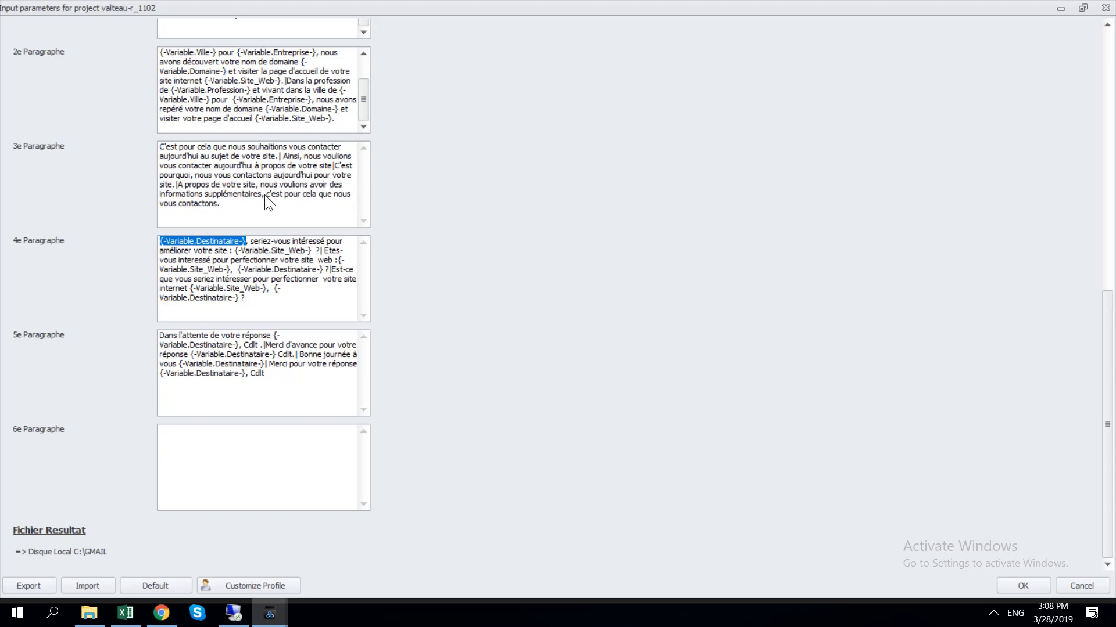
{"action": "left_click", "coordinate": [287, 298]}
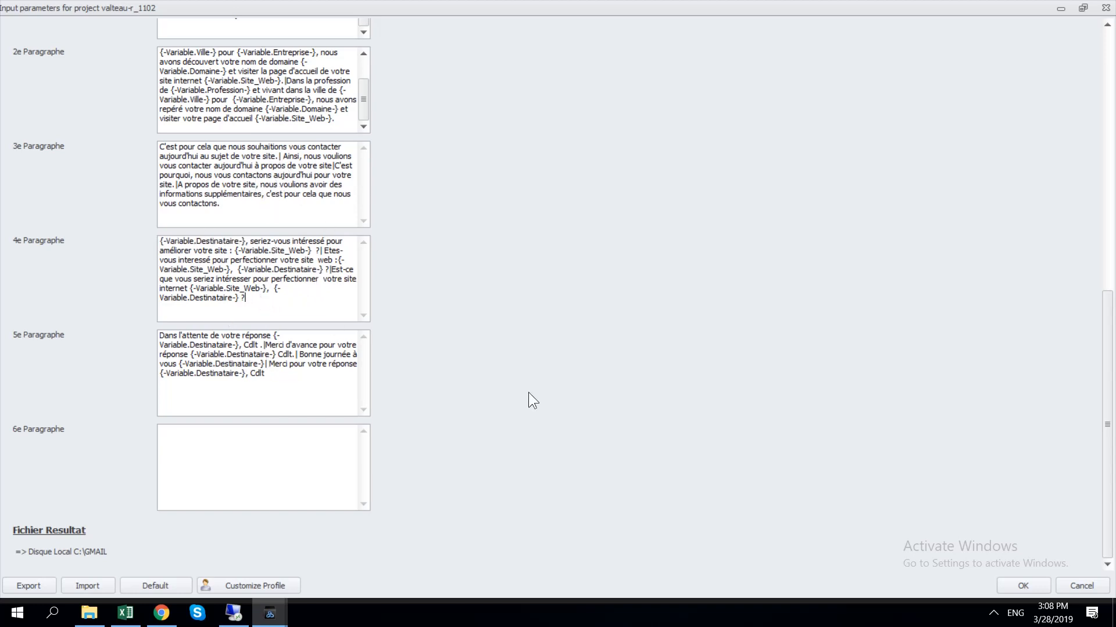
Try adding blank lines and filler text at the end of the 2e Paragraphe text and delete them.
{"action": "left_click_drag", "start_coordinate": [1106, 437], "coordinate": [1102, 401]}
{"action": "mouse_move", "coordinate": [367, 178]}
{"action": "left_mouse_down"}
{"action": "mouse_move", "coordinate": [368, 166]}
{"action": "mouse_move", "coordinate": [365, 182]}
{"action": "left_mouse_up"}
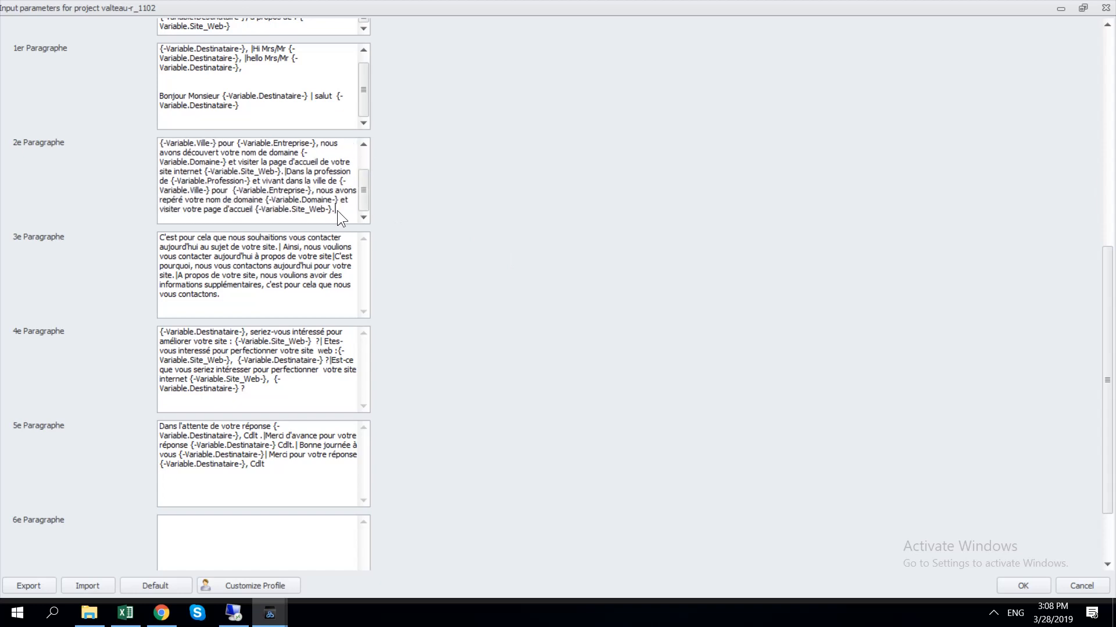
{"action": "key", "text": "Return"}
{"action": "key", "text": "Return"}
{"action": "key", "text": "Return"}
{"action": "key", "text": "Return"}
{"action": "key", "text": "Return"}
{"action": "key", "text": "Return"}
{"action": "key", "text": "Return"}
{"action": "key", "text": "Return"}
{"action": "key", "text": "Return"}
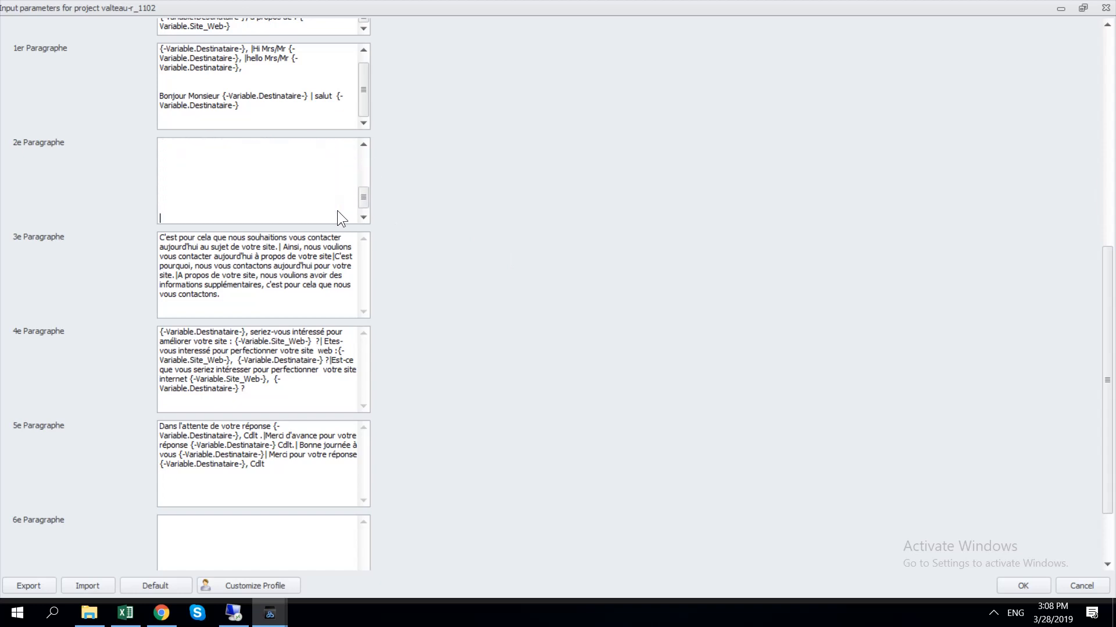
{"action": "key", "text": "BackSpace"}
{"action": "key", "text": "BackSpace"}
{"action": "key", "text": "BackSpace"}
{"action": "key", "text": "BackSpace"}
{"action": "key", "text": "BackSpace"}
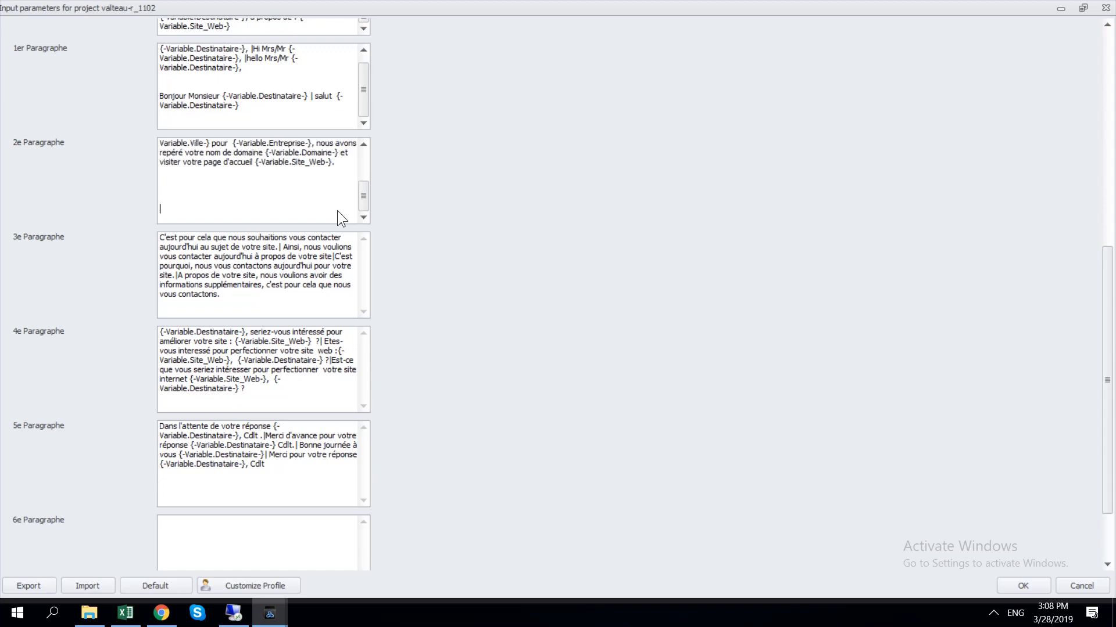
{"action": "key", "text": "Return"}
{"action": "key", "text": "Return"}
{"action": "key", "text": "Return"}
{"action": "key", "text": "Return"}
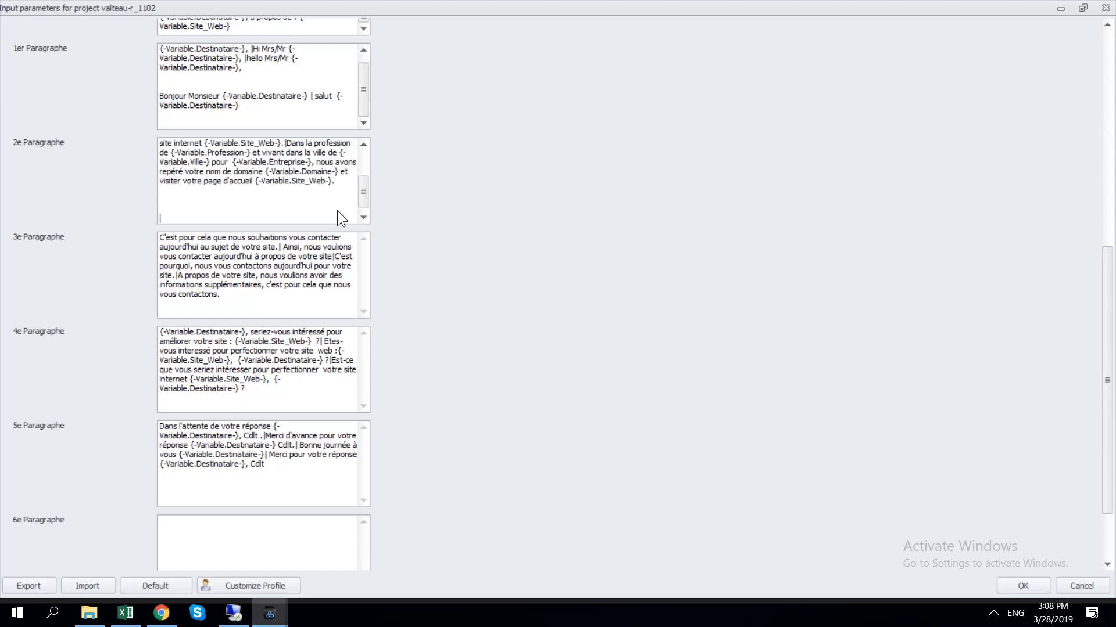
{"action": "type", "text": "fdfj"}
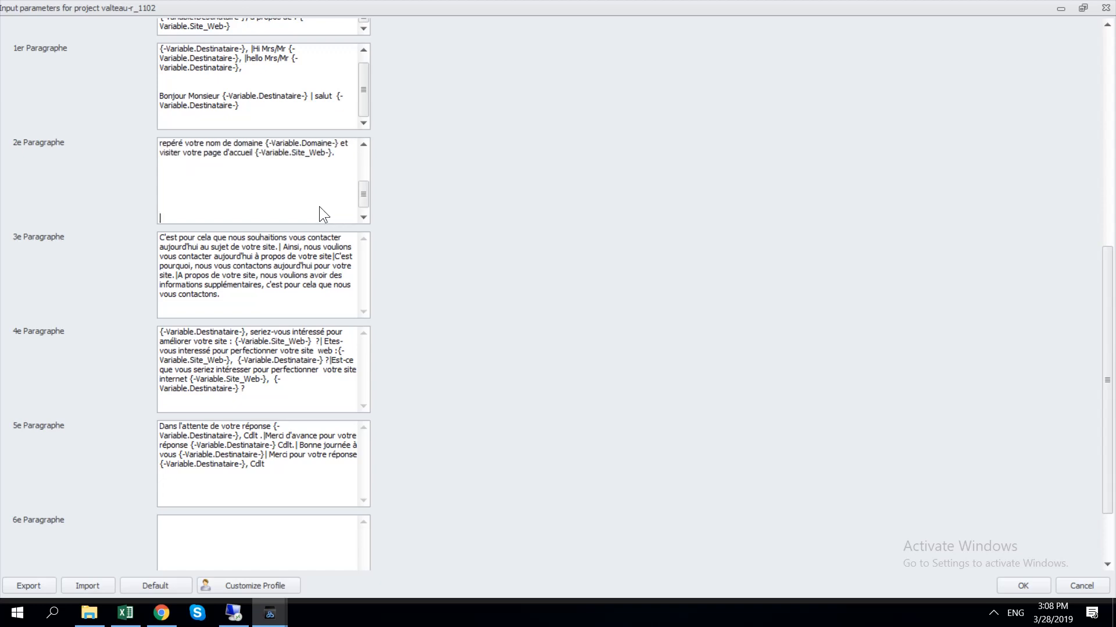
{"action": "key", "text": "BackSpace"}
{"action": "key", "text": "BackSpace"}
{"action": "key", "text": "BackSpace"}
{"action": "key", "text": "BackSpace"}
{"action": "type", "text": "h"}
{"action": "key", "text": "BackSpace"}
{"action": "key", "text": "BackSpace"}
{"action": "key", "text": "BackSpace"}
{"action": "key", "text": "BackSpace"}
{"action": "key", "text": "BackSpace"}
{"action": "key", "text": "BackSpace"}
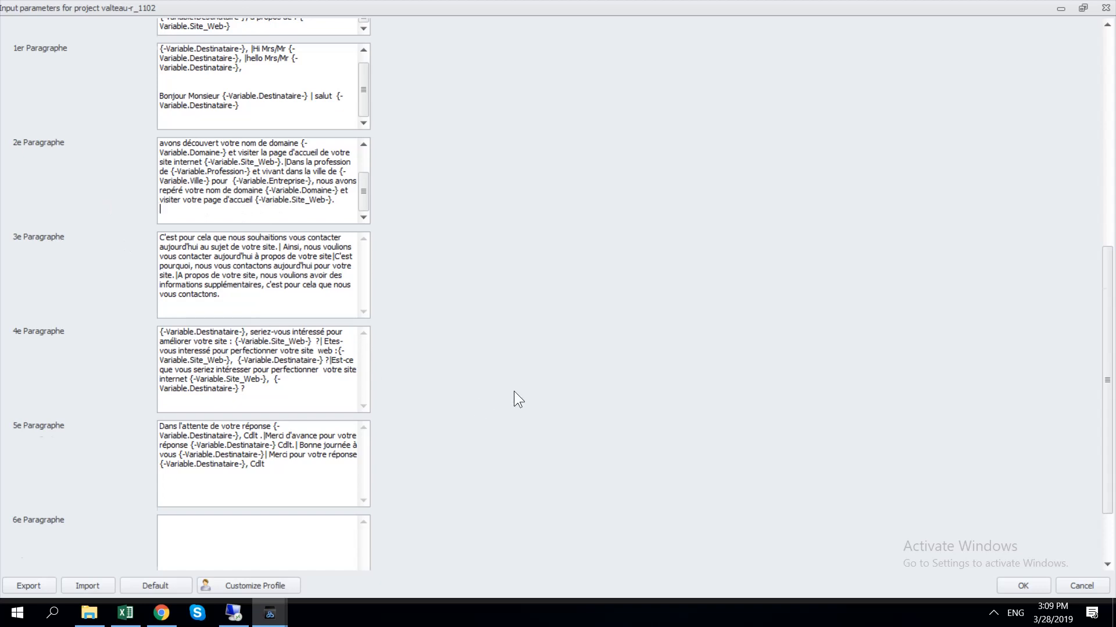
Review the 6e Paragraphe field and the Fichier Resultat location, and save the input parameters.
{"action": "scroll", "coordinate": [513, 392], "scroll_direction": "down", "scroll_amount": 2}
{"action": "left_click", "coordinate": [253, 452]}
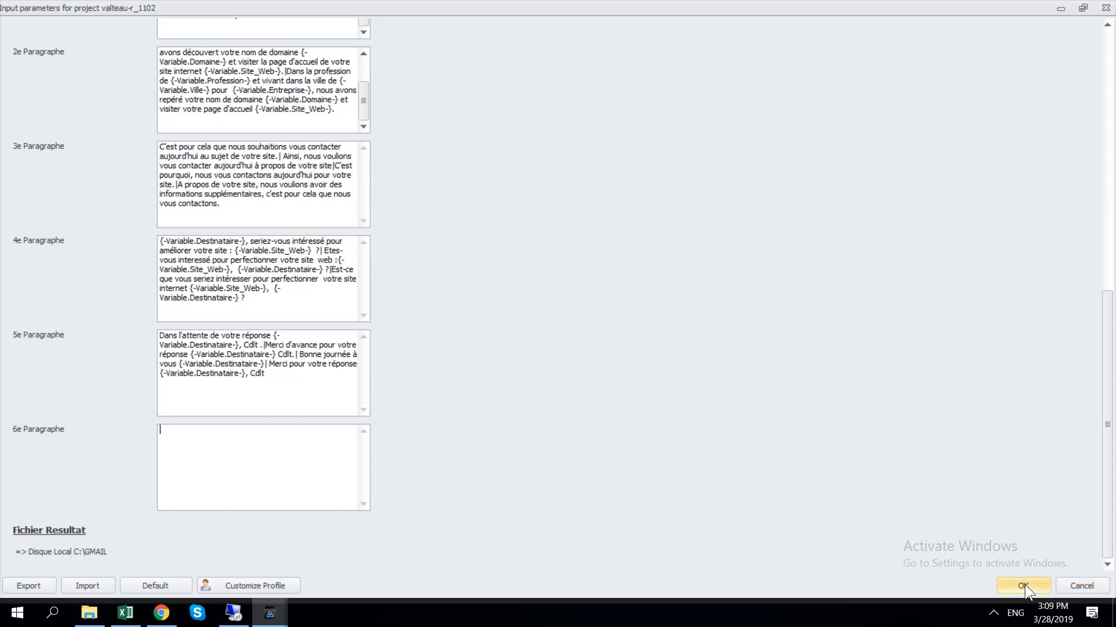
{"action": "left_click_drag", "start_coordinate": [1107, 348], "coordinate": [1113, 388]}
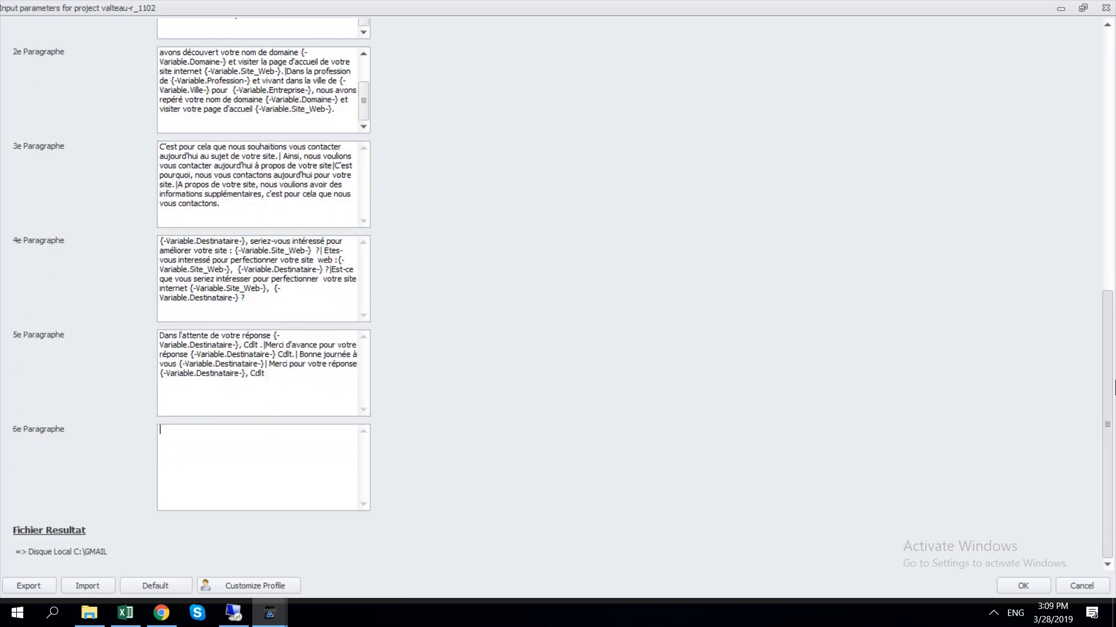
{"action": "left_click", "coordinate": [1014, 583]}
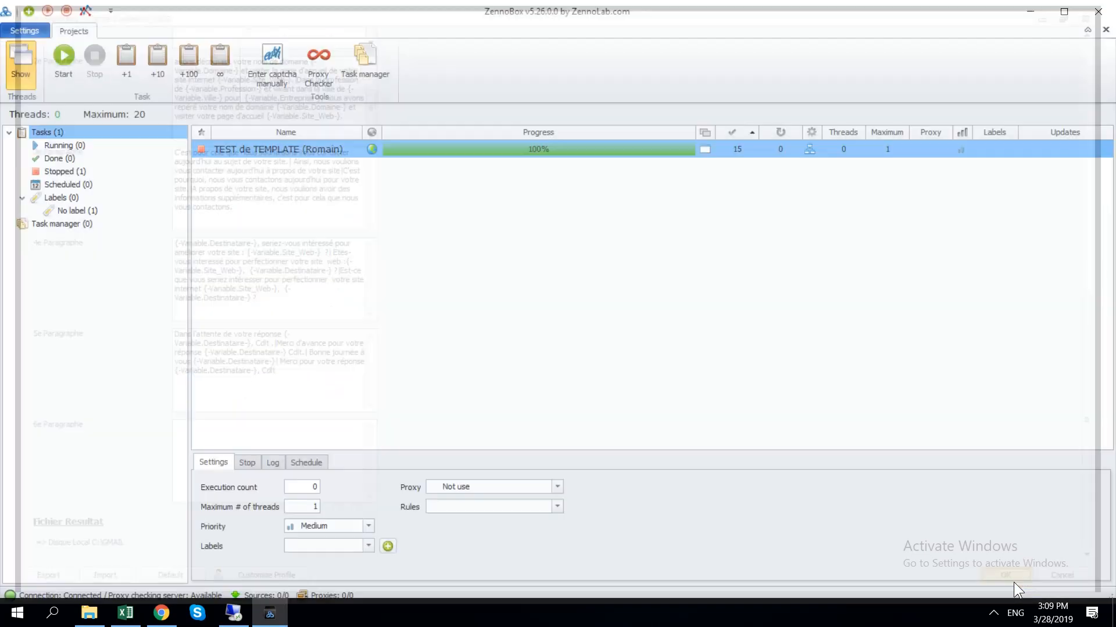
Switch to File Explorer and rename the EMAIL folder on Local Disk (C:) as GMAIL.
{"action": "left_click", "coordinate": [89, 613]}
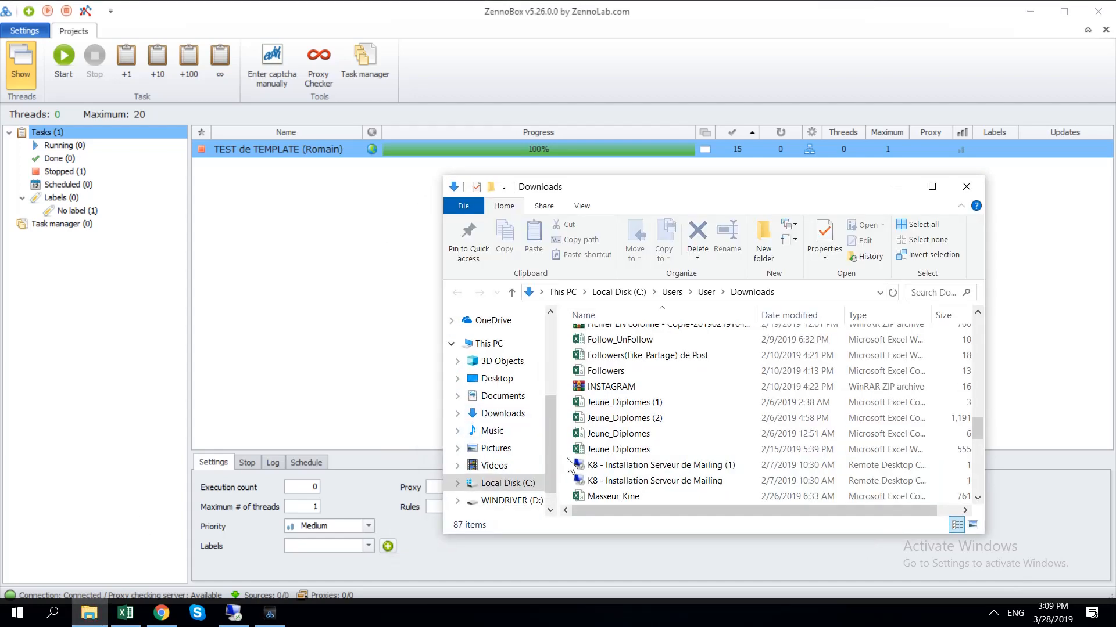
{"action": "left_click", "coordinate": [507, 483]}
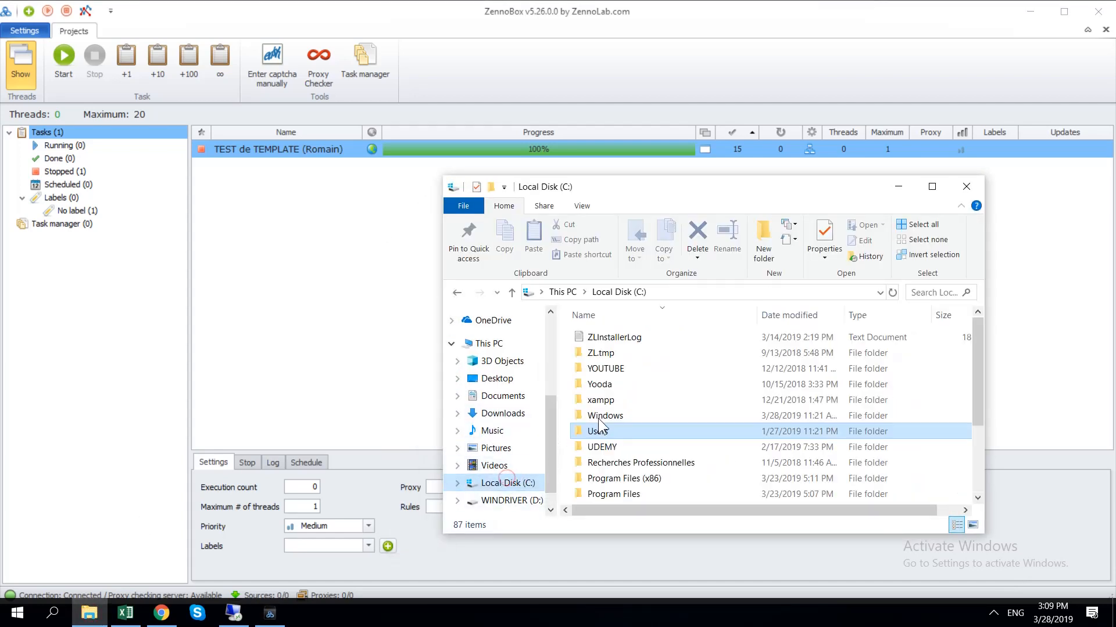
{"action": "left_click_drag", "start_coordinate": [976, 374], "coordinate": [978, 459]}
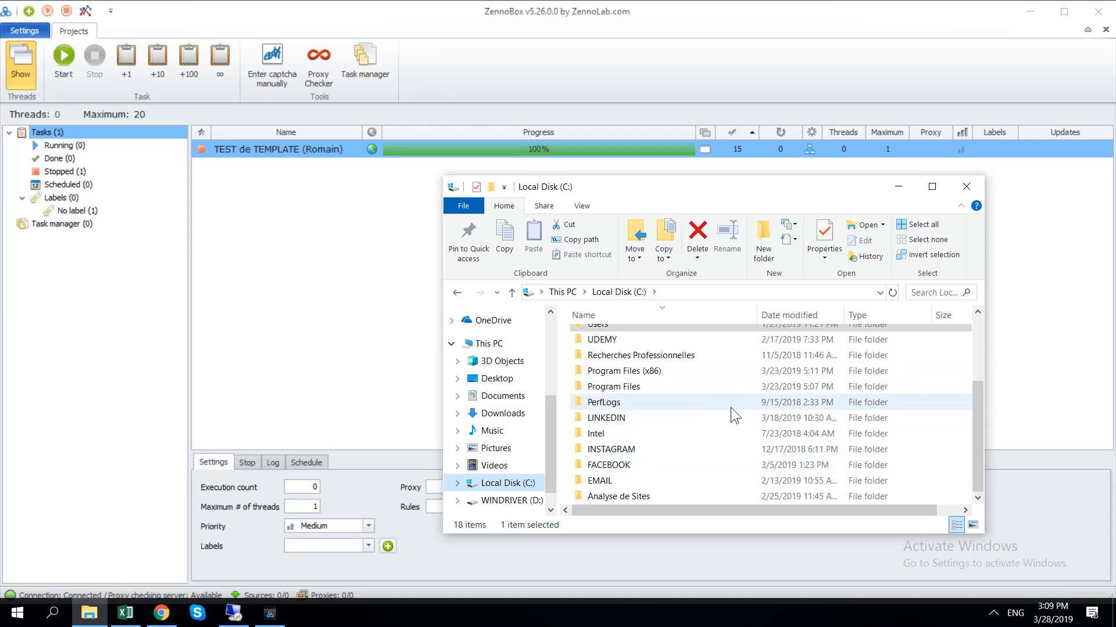
{"action": "left_click_drag", "start_coordinate": [973, 432], "coordinate": [985, 460]}
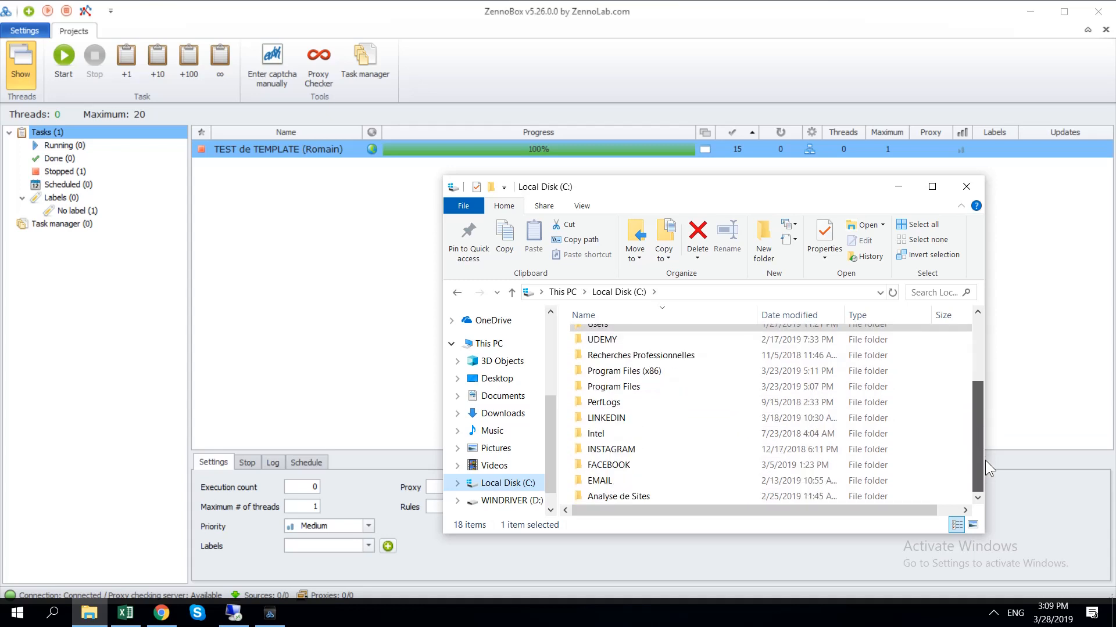
{"action": "left_click", "coordinate": [594, 482]}
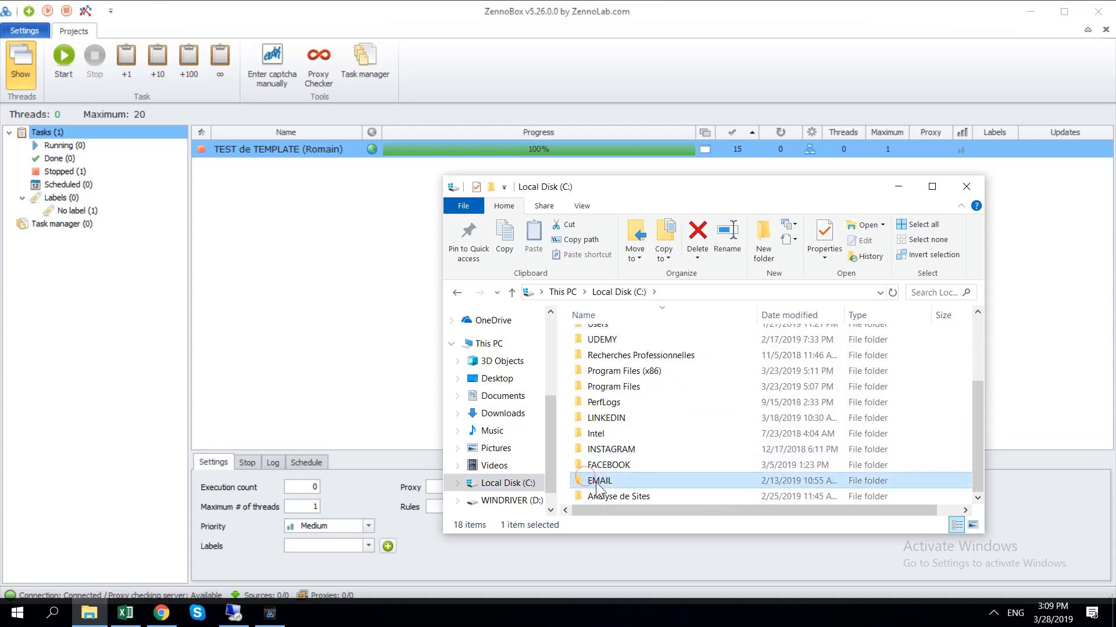
{"action": "left_click", "coordinate": [596, 482]}
{"action": "left_click", "coordinate": [593, 480]}
{"action": "key", "text": "BackSpace"}
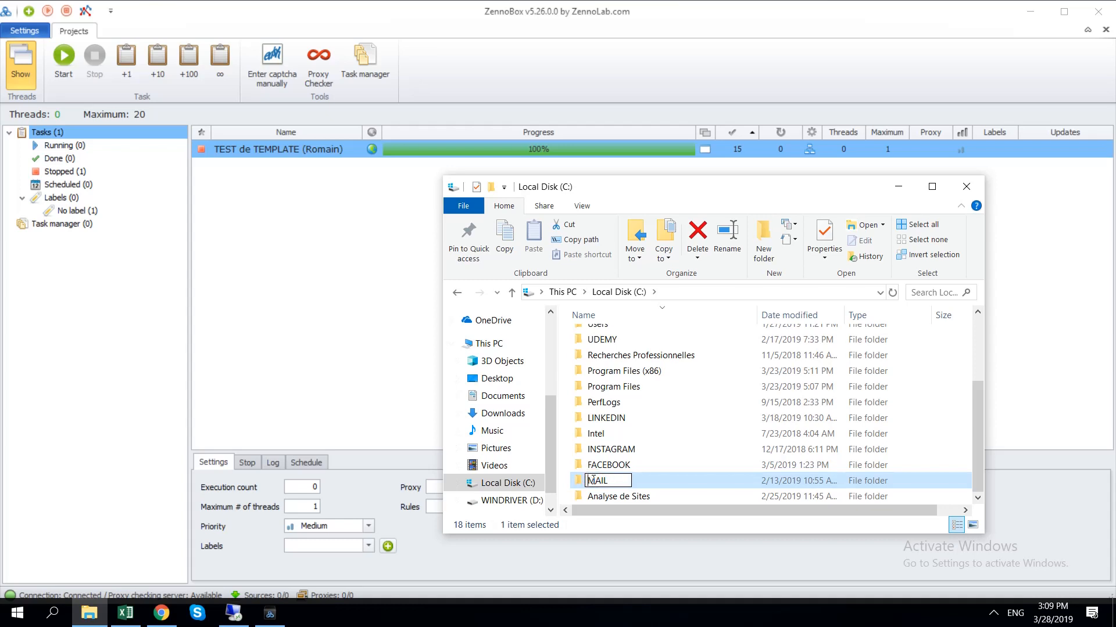
{"action": "type", "text": "G"}
Delete the "jeune dilpomes" subfolder from the GMAIL folder and close File Explorer.
{"action": "double_click", "coordinate": [686, 477]}
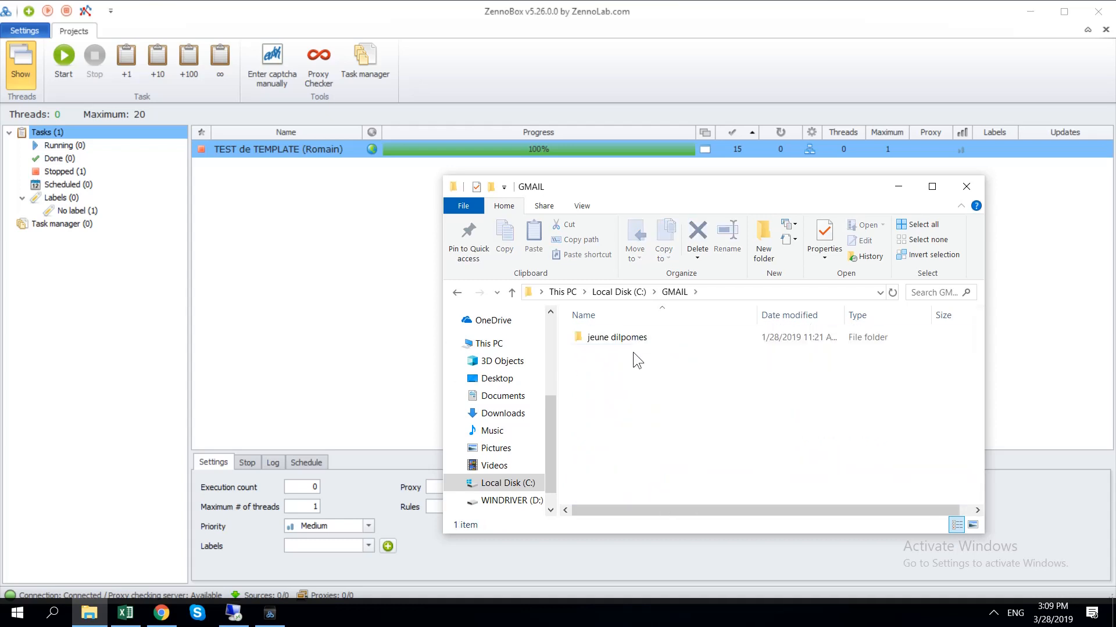
{"action": "left_click", "coordinate": [633, 343]}
{"action": "key", "text": "Delete"}
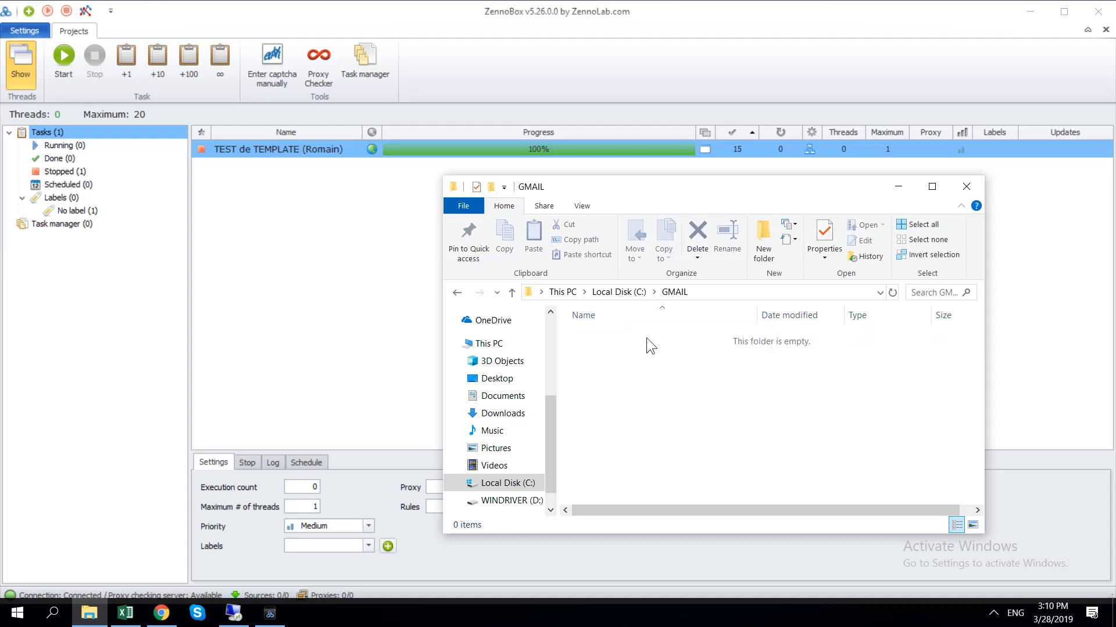
{"action": "left_click", "coordinate": [645, 338]}
{"action": "left_click", "coordinate": [966, 187]}
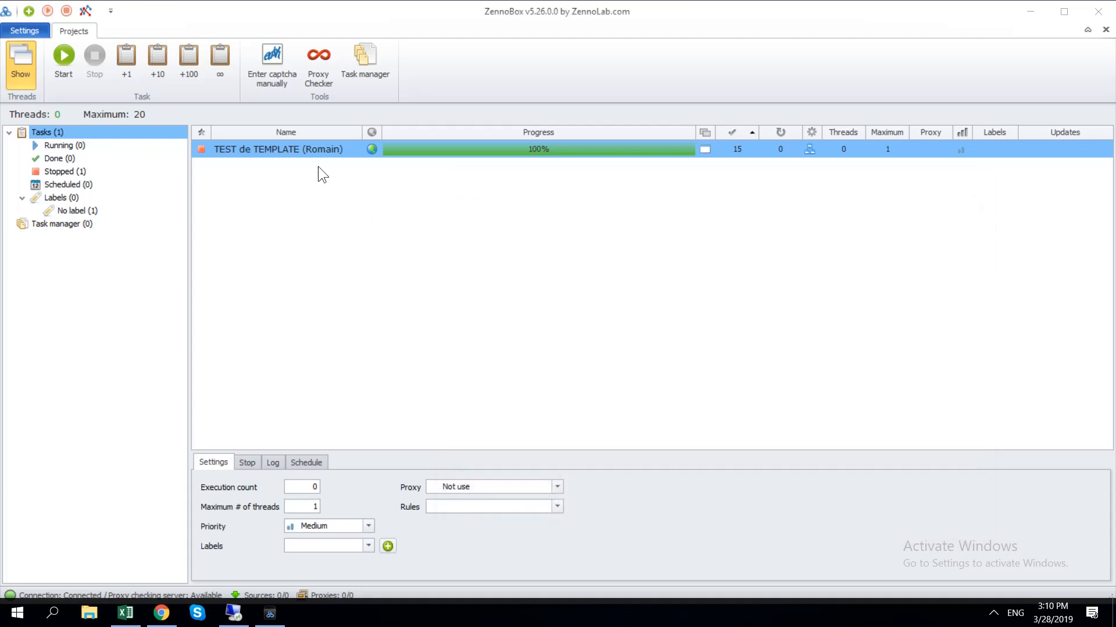
Reopen the template task's input parameters and set Nombre D'Envoi d'Email Par Démarrage to 2.
{"action": "double_click", "coordinate": [308, 146]}
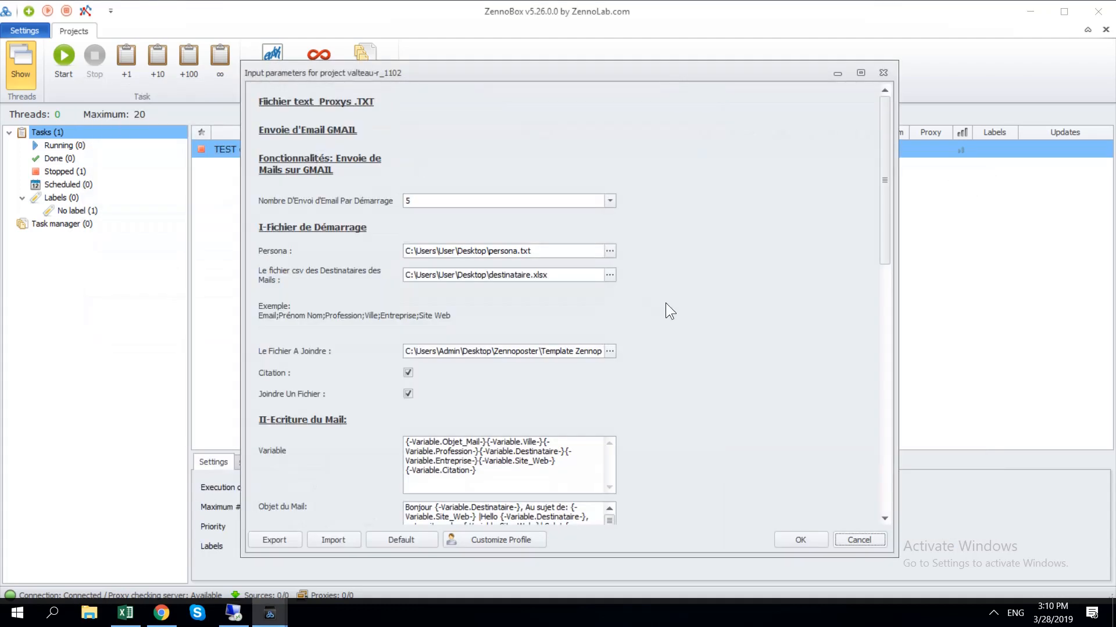
{"action": "left_click_drag", "start_coordinate": [884, 235], "coordinate": [873, 172]}
{"action": "left_click", "coordinate": [609, 201]}
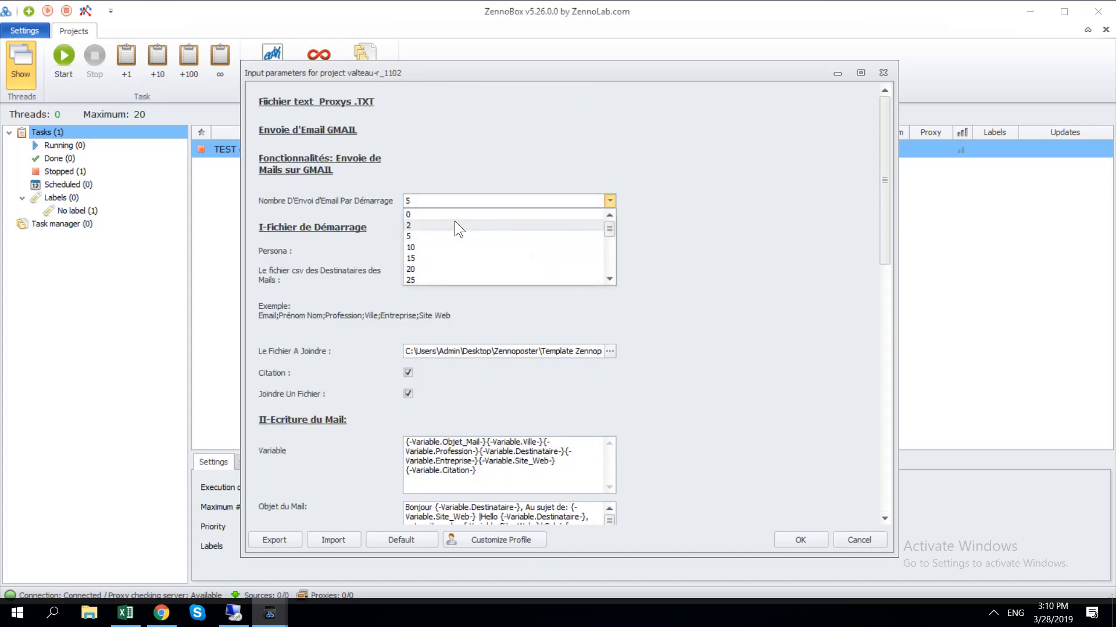
{"action": "left_click", "coordinate": [435, 225]}
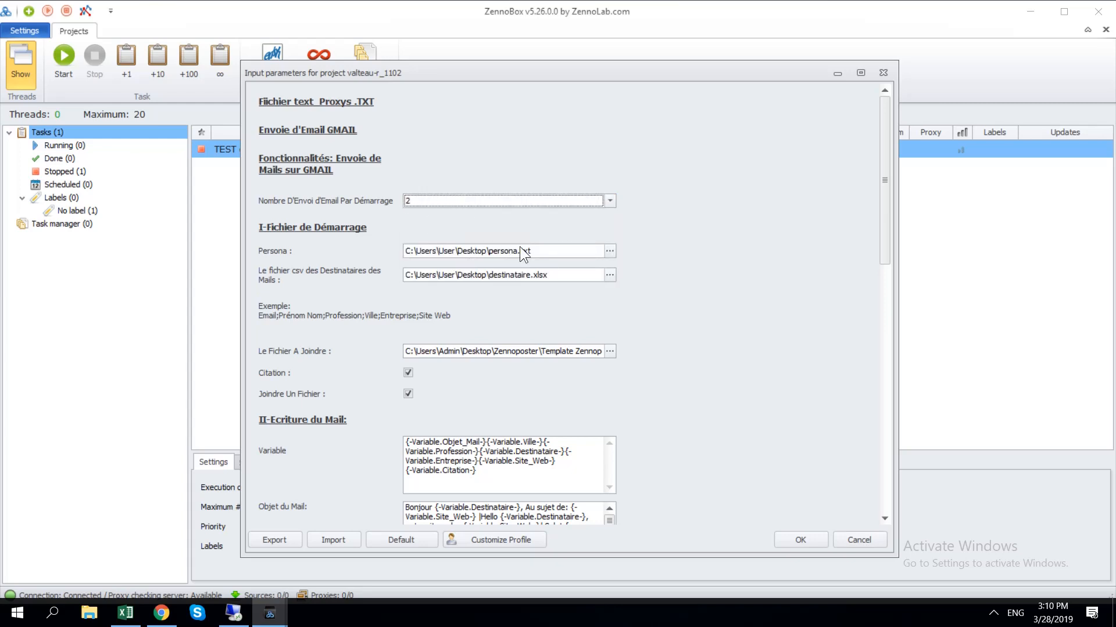
Save the input parameters and start the template task with an execution count of 1.
{"action": "left_click", "coordinate": [782, 534]}
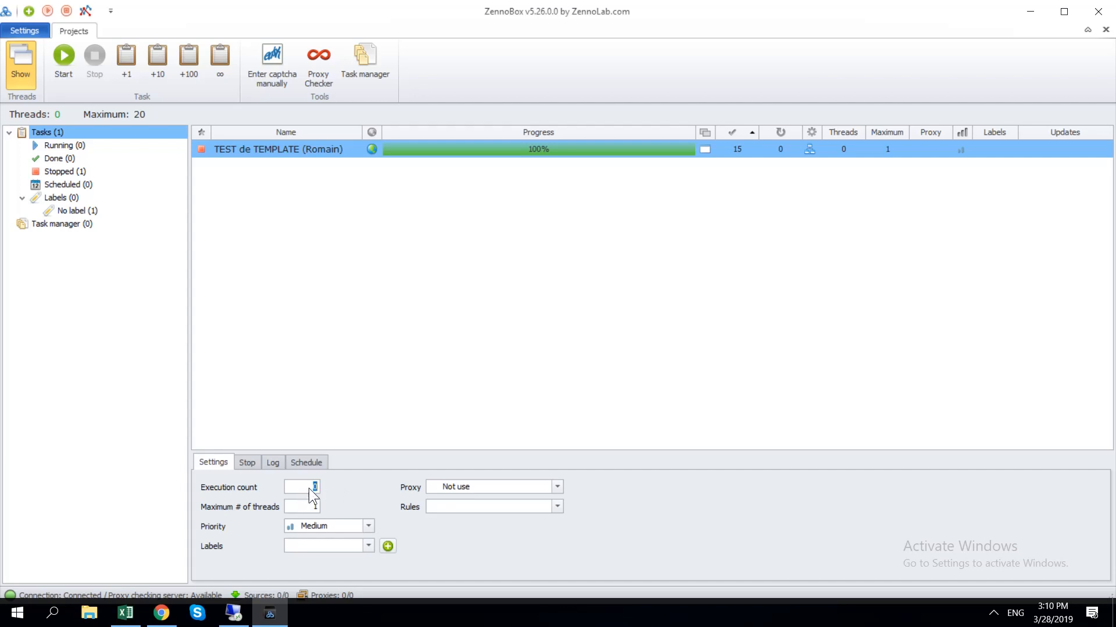
{"action": "type", "text": "1"}
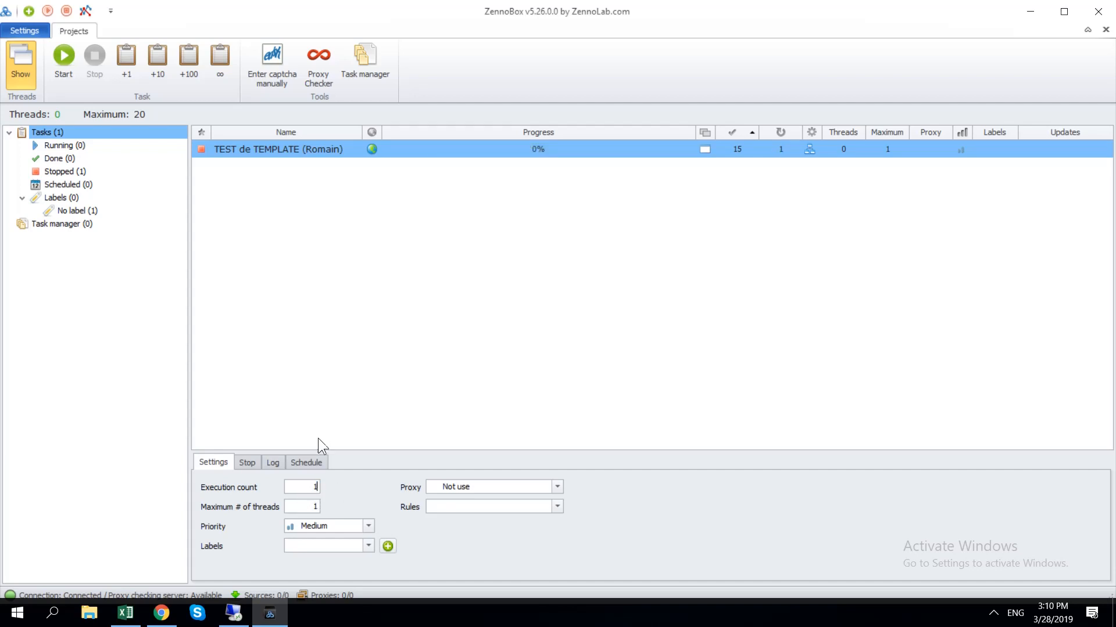
{"action": "left_click", "coordinate": [63, 62]}
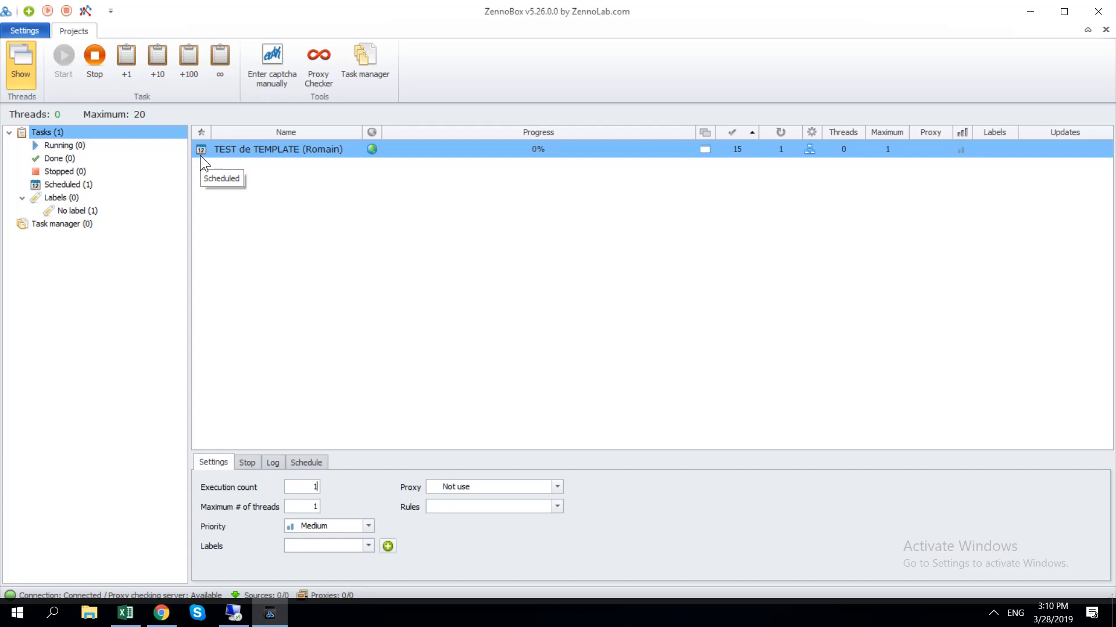
Check the task's log and disable its scheduler so the task runs immediately.
{"action": "left_click", "coordinate": [273, 462]}
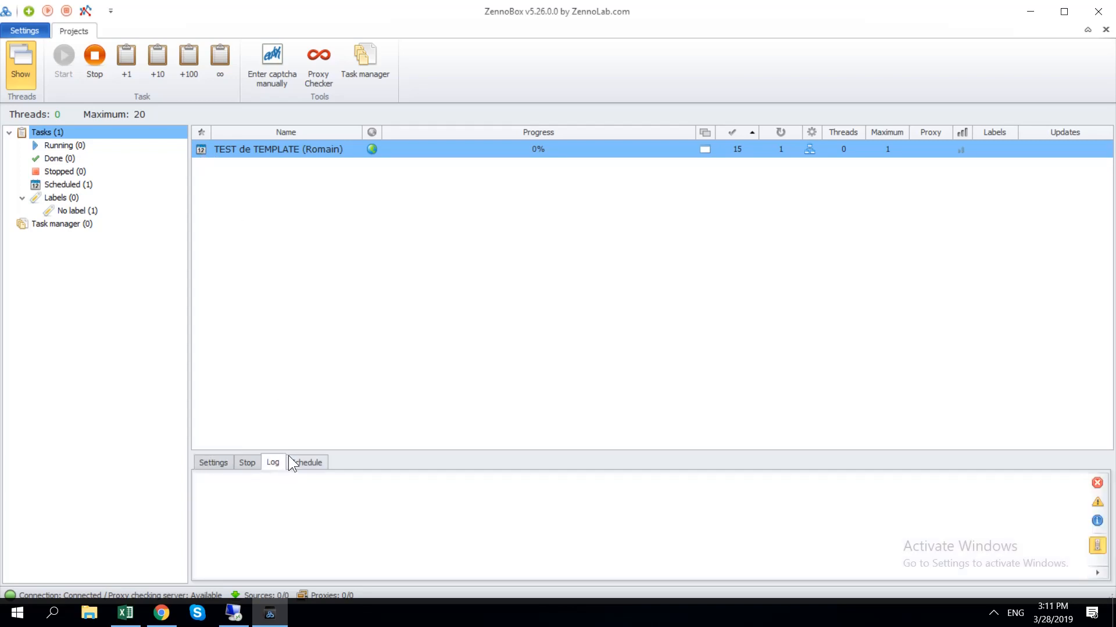
{"action": "left_click", "coordinate": [305, 463]}
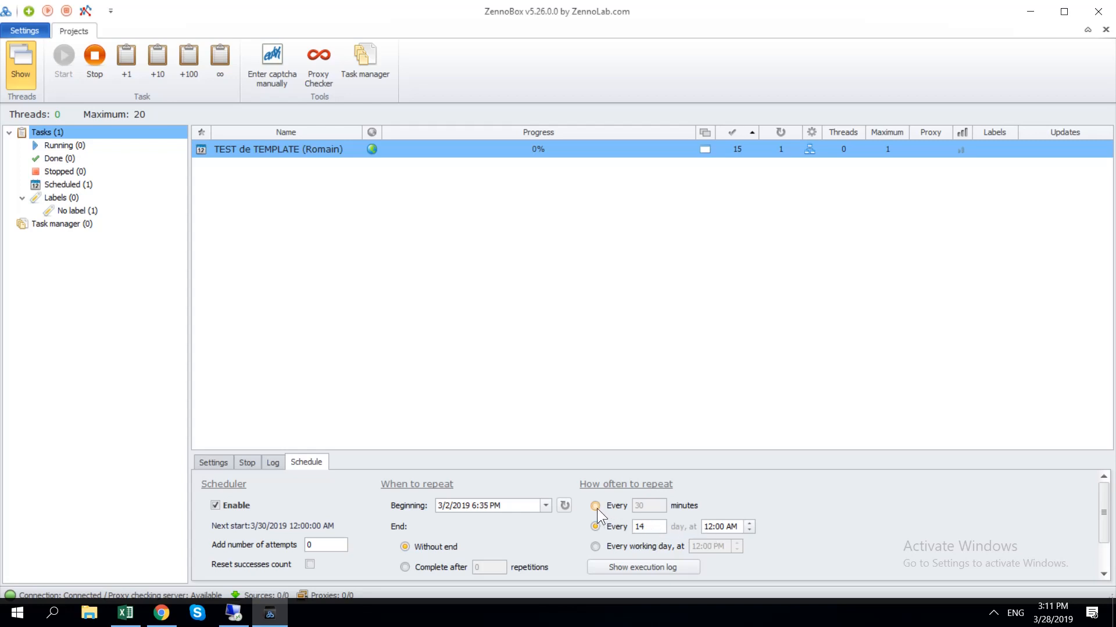
{"action": "left_click", "coordinate": [215, 505]}
{"action": "left_click", "coordinate": [214, 505]}
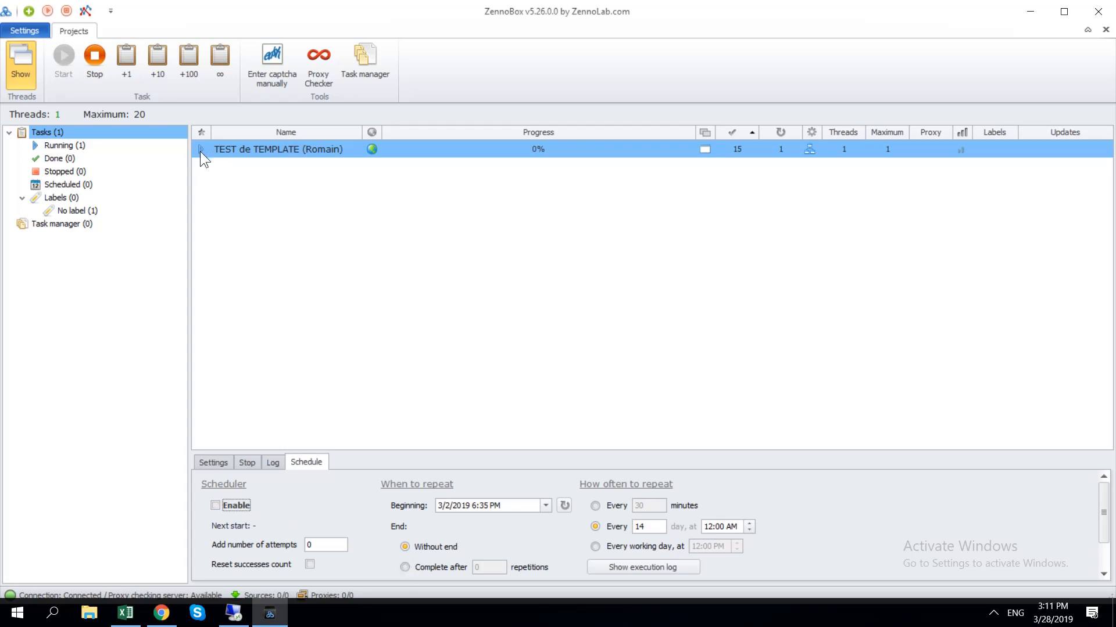
Re-enable the scheduler, try the 30-minute repeat option, and set the task to repeat every 1 day at 12:00 AM.
{"action": "left_click", "coordinate": [215, 504]}
{"action": "left_click", "coordinate": [594, 506]}
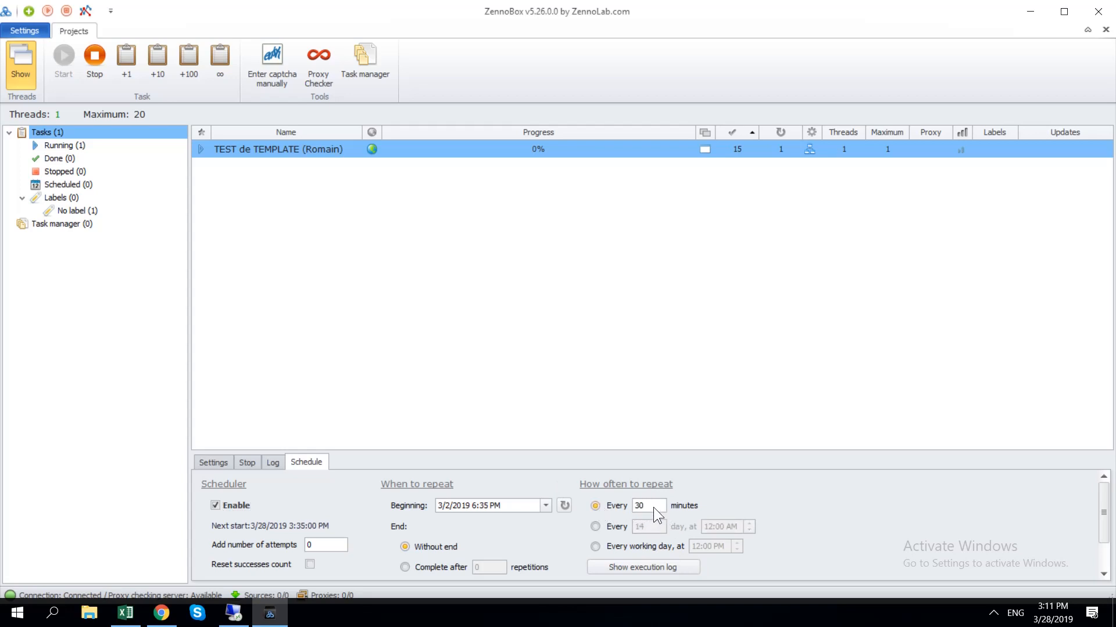
{"action": "left_click", "coordinate": [594, 527]}
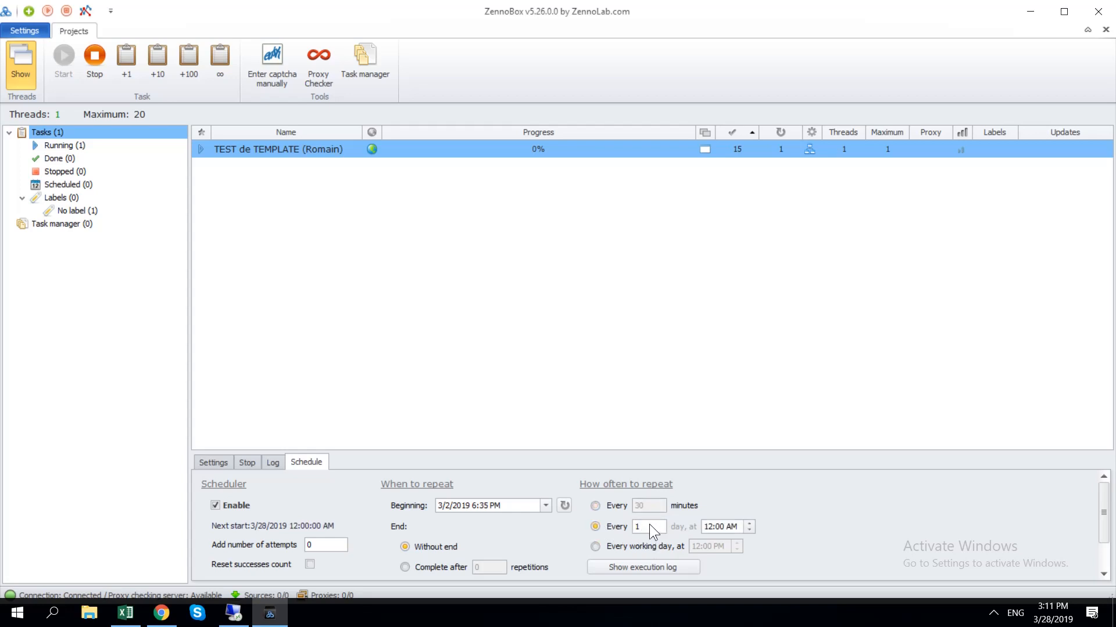
{"action": "left_click_drag", "start_coordinate": [647, 526], "coordinate": [627, 528]}
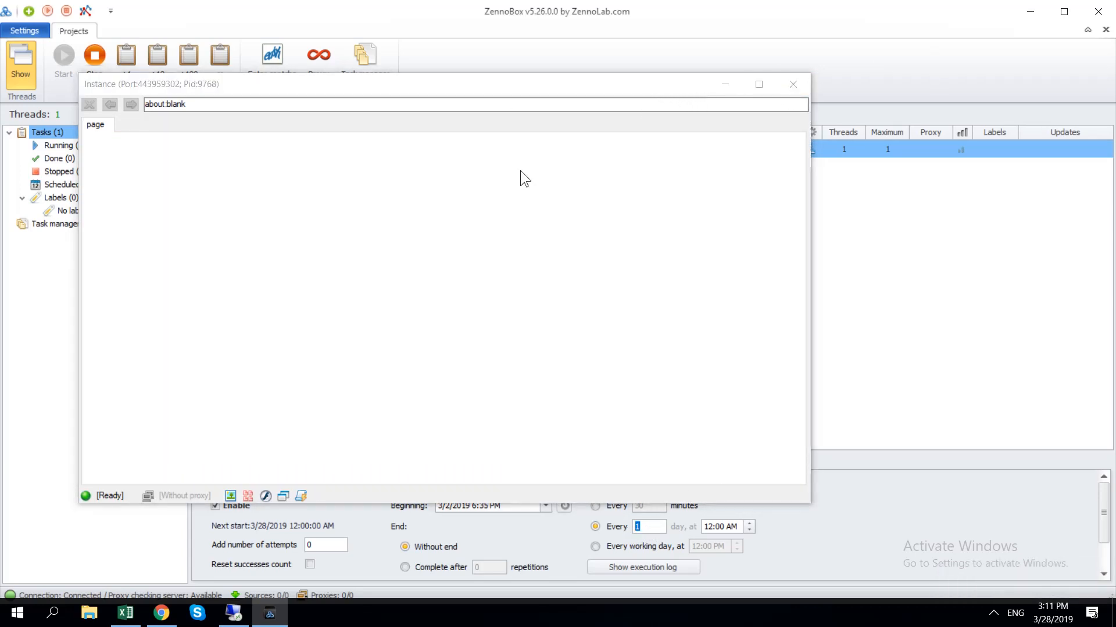
Minimize the browser instance window and interrupt the running template task.
{"action": "left_click", "coordinate": [721, 85]}
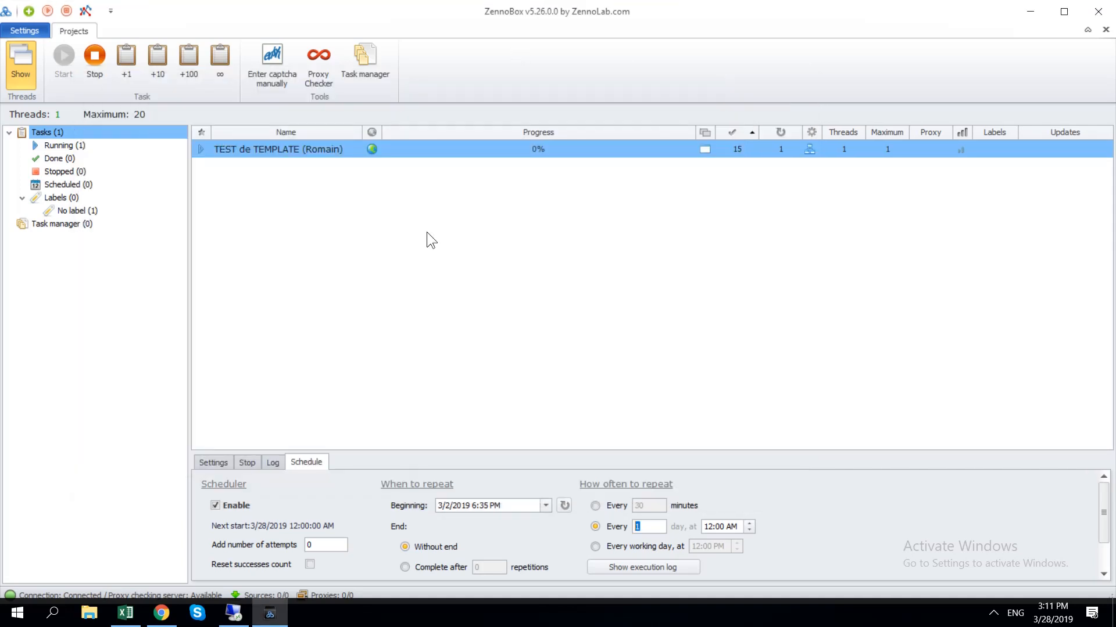
{"action": "right_click", "coordinate": [270, 151]}
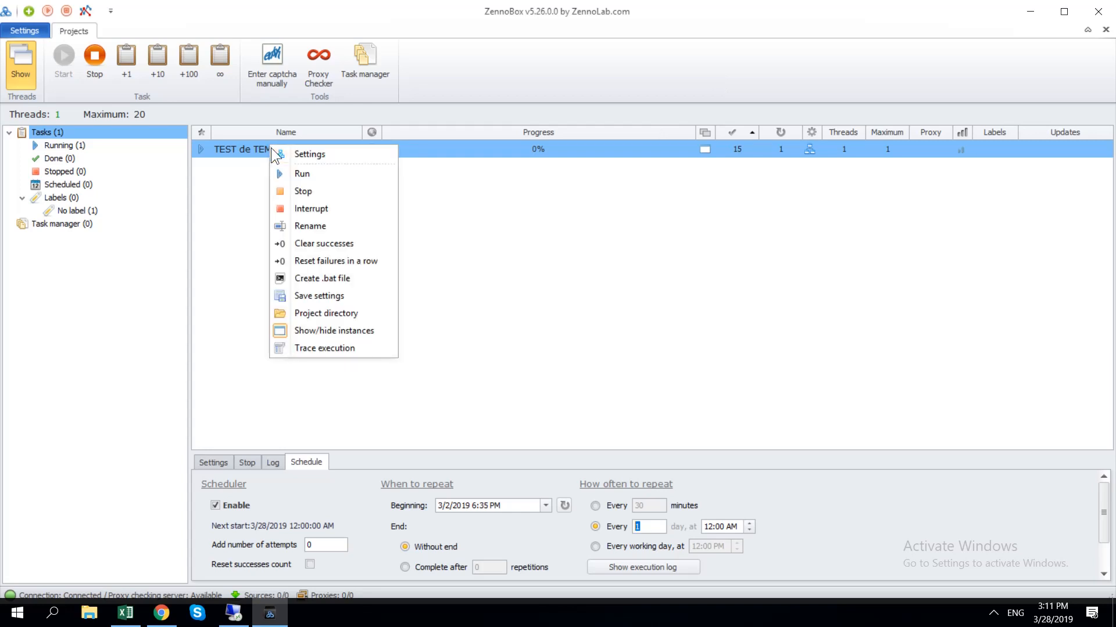
{"action": "left_click", "coordinate": [304, 208]}
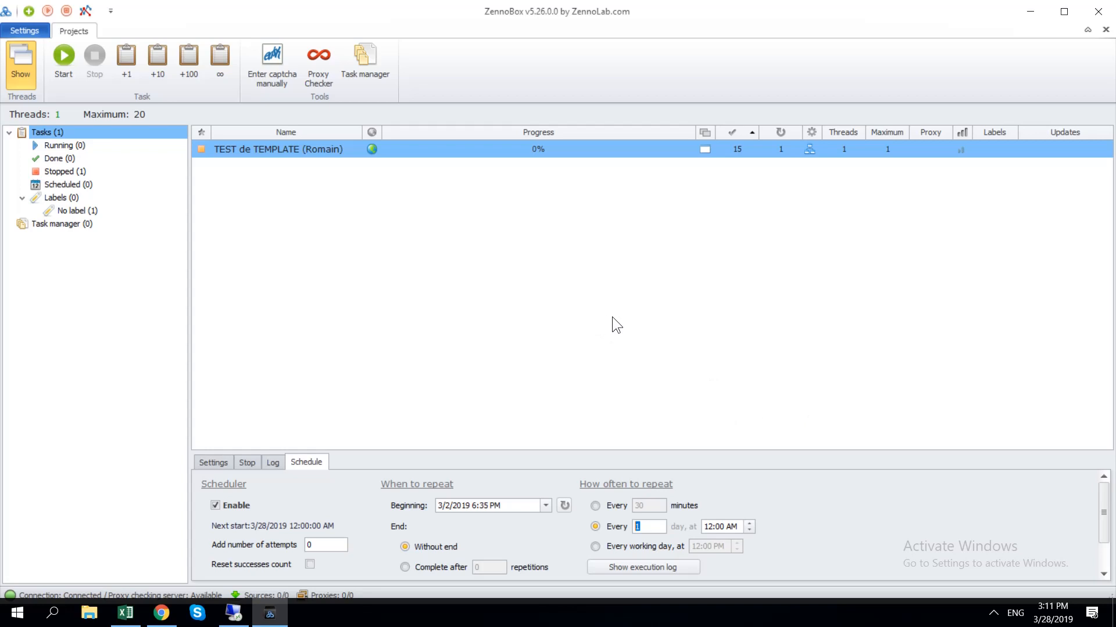
{"action": "left_click", "coordinate": [993, 614]}
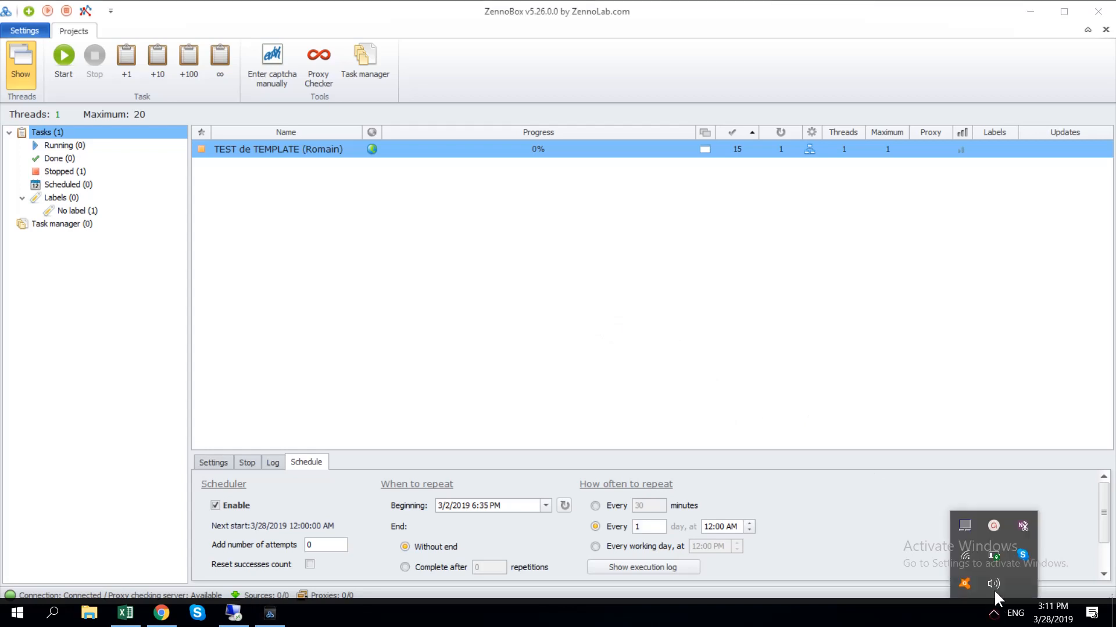
{"action": "left_click", "coordinate": [993, 528]}
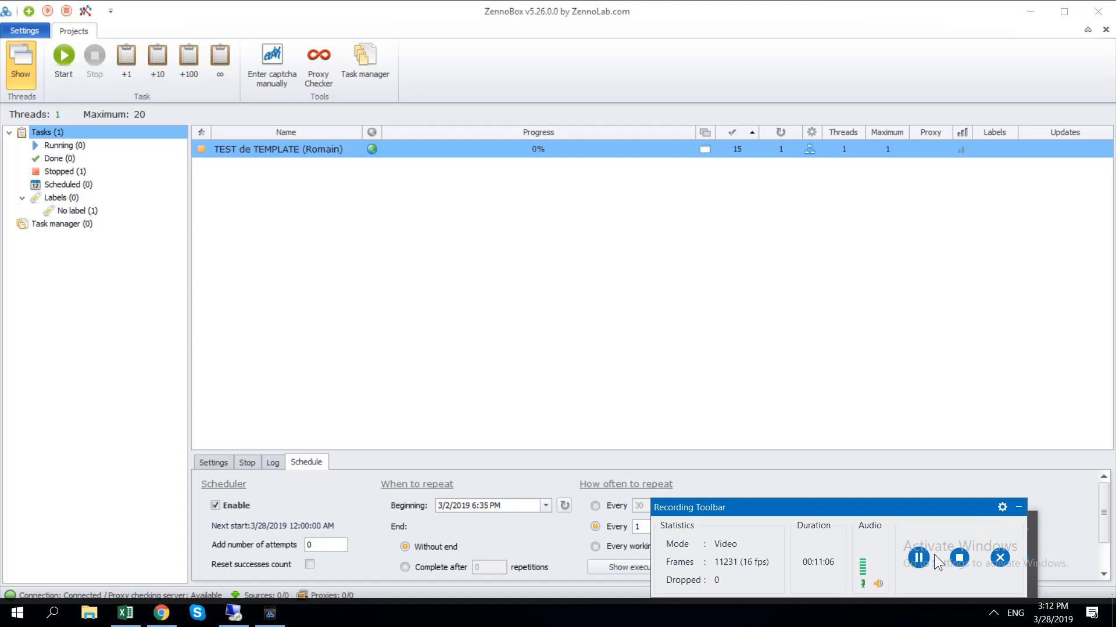